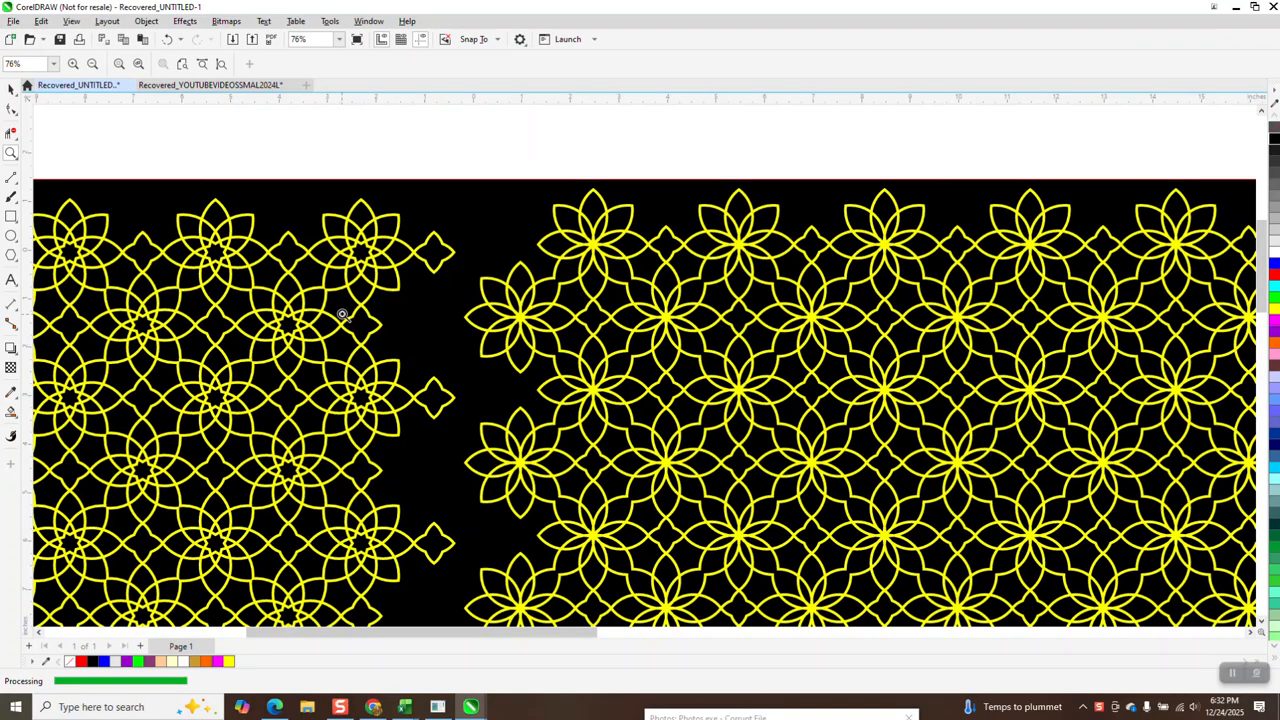
- Move the second yellow floral pattern off the black background to the page centre and give it a blue outline
scroll(612, 323, "down", 1)
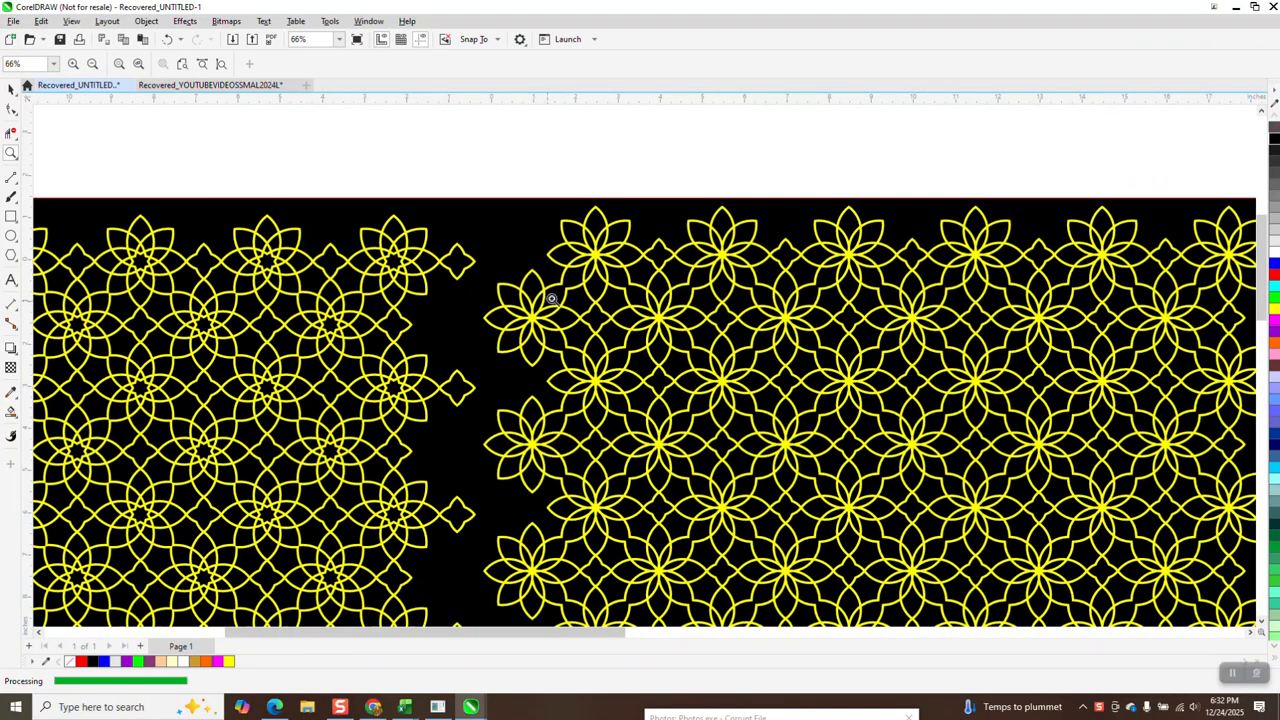
scroll(665, 354, "down", 4)
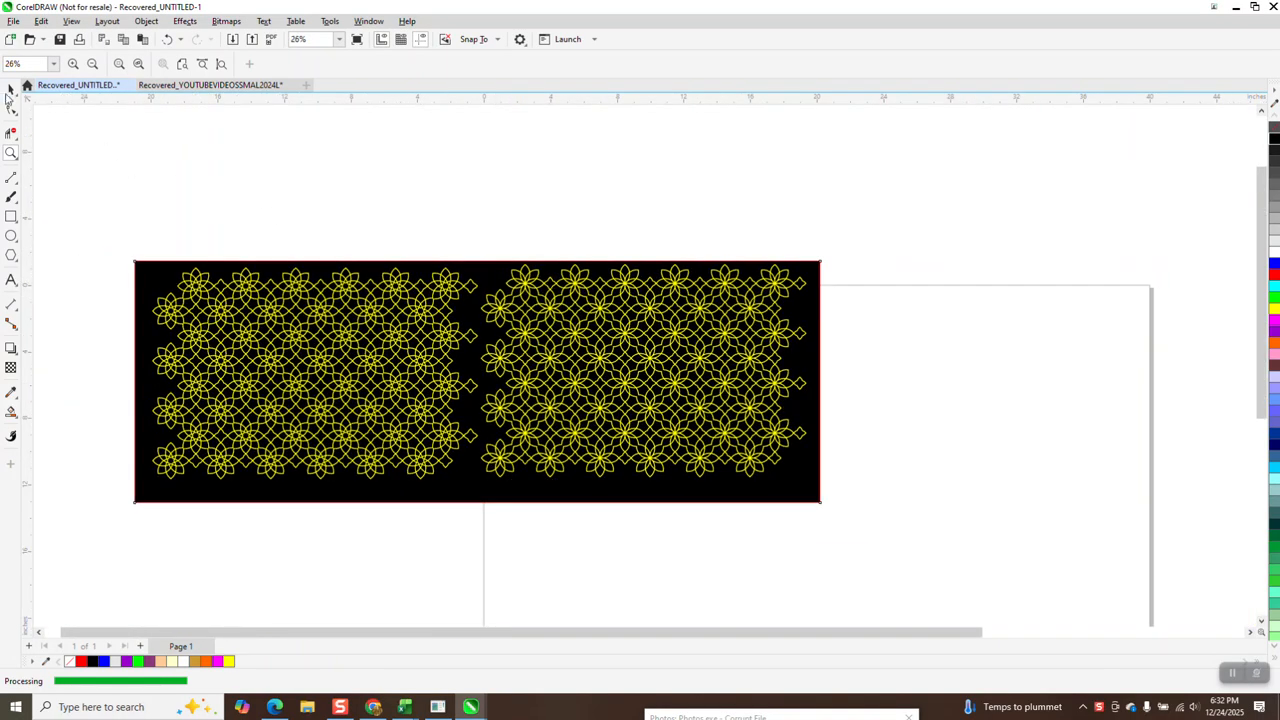
left_click(10, 90)
scroll(231, 156, "down", 2)
left_click(490, 203)
left_click_drag(503, 287, 624, 439)
left_click_drag(565, 326, 393, 312)
left_click(607, 412)
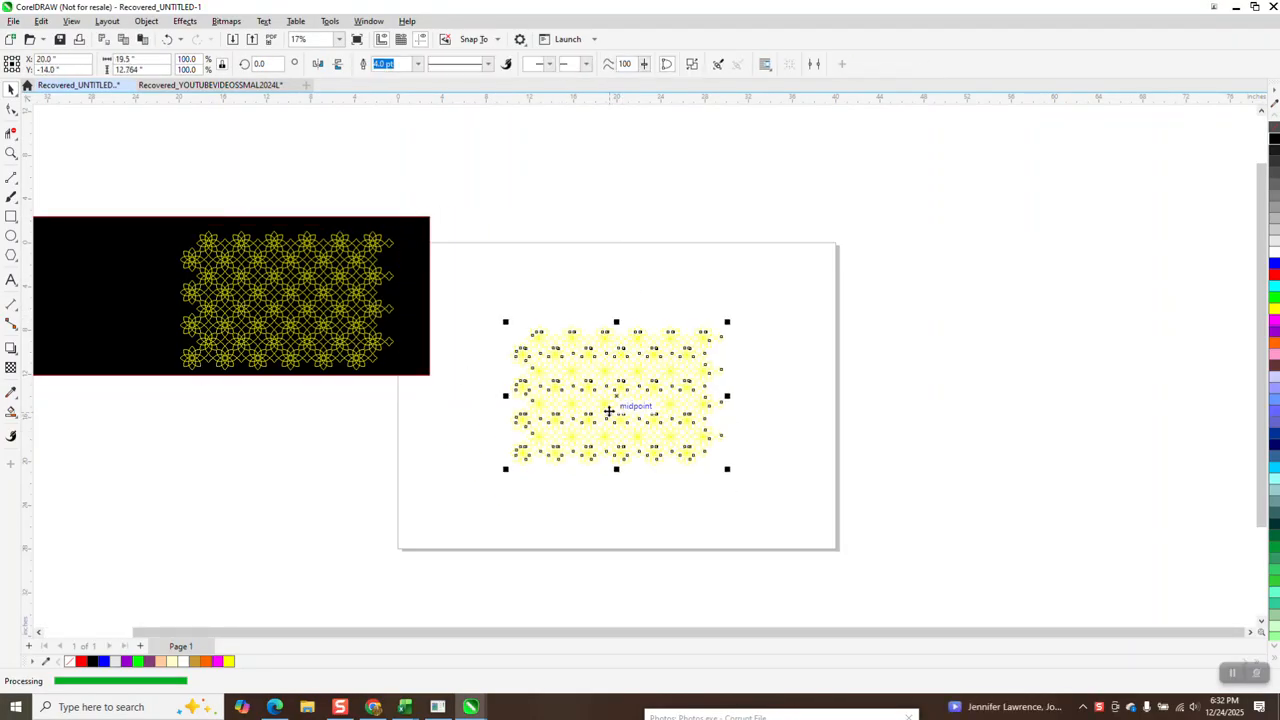
right_click(1274, 263)
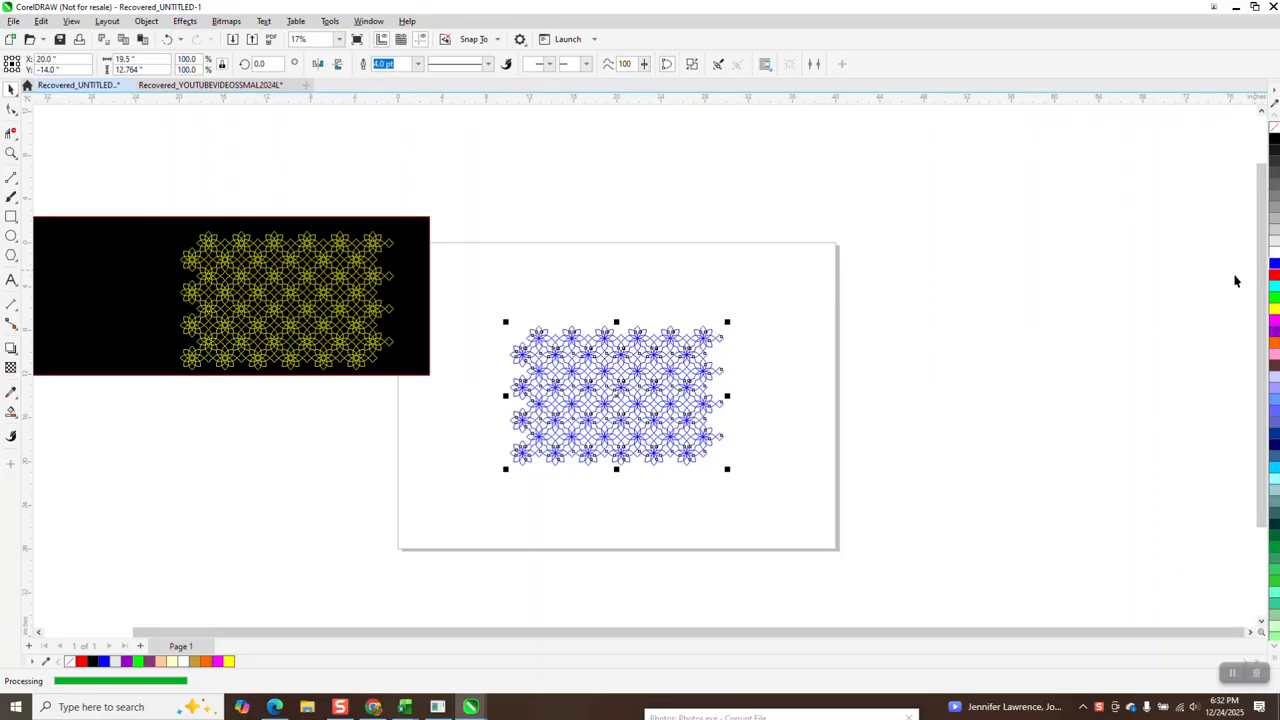
- Smart-fill two opposite diamonds of the blue pattern in orange, one in the upper row and one in the lower row
left_click(11, 152)
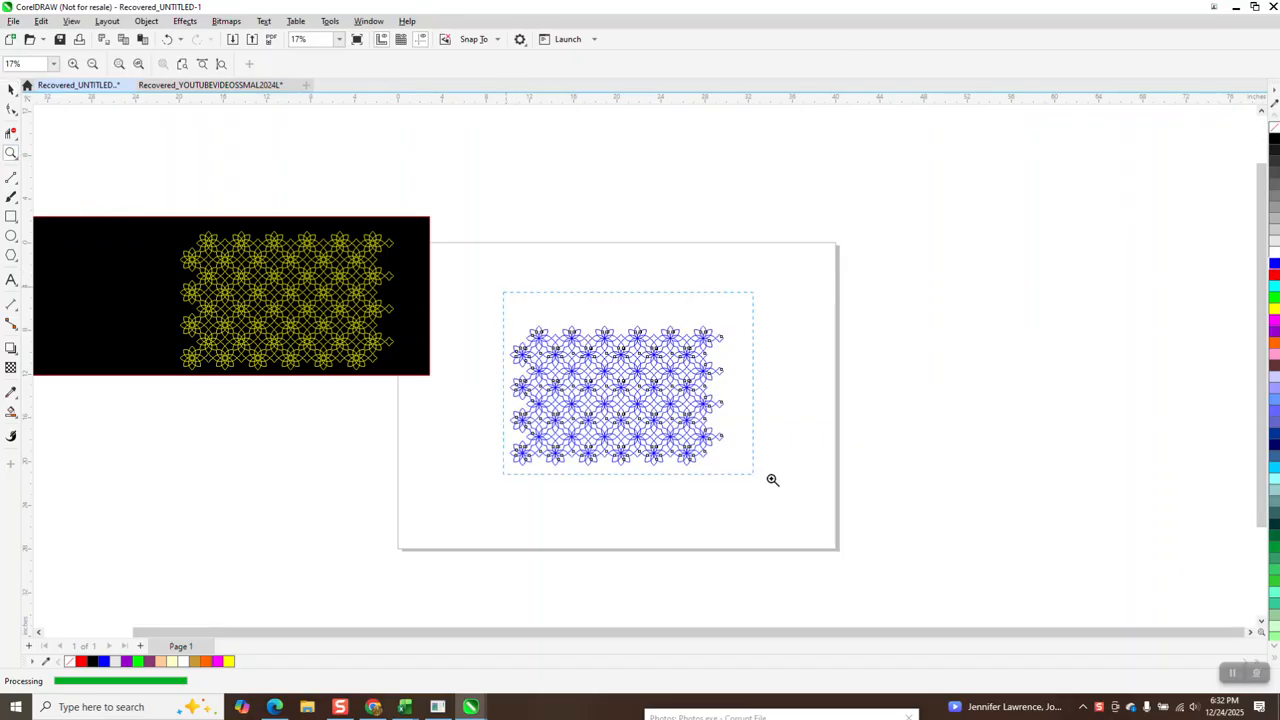
left_click_drag(771, 479, 831, 489)
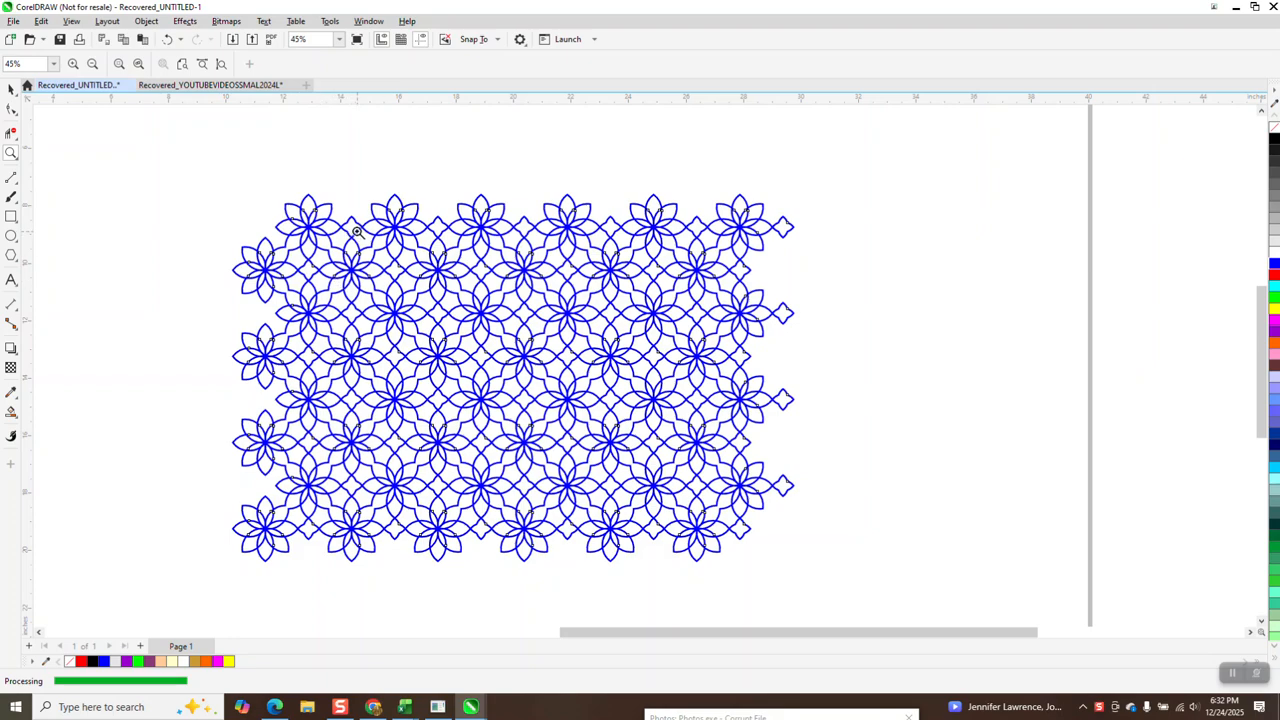
left_click(12, 411)
left_click(352, 227)
left_click(652, 527)
- Draw a 10.5 by 10.5 inch square between the centres of the two orange diamonds and delete both orange fills
left_click(12, 216)
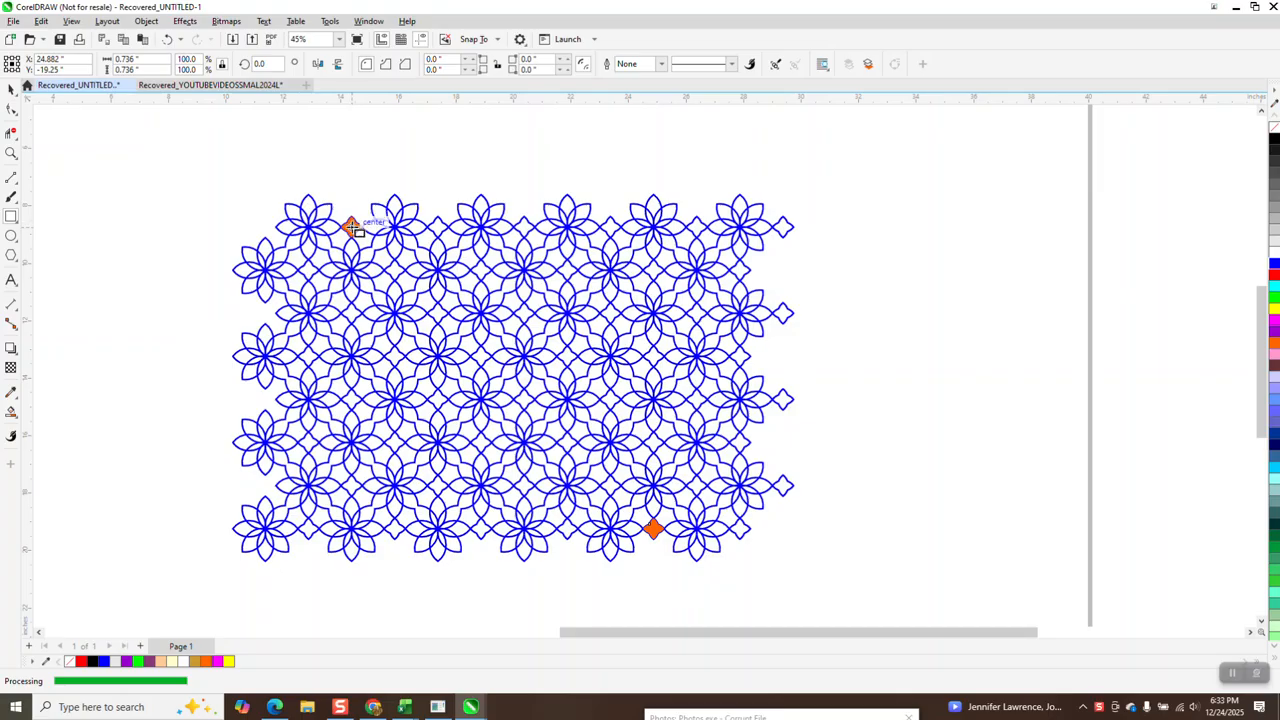
mouse_move(352, 226)
left_mouse_down()
mouse_move(462, 380)
mouse_move(653, 528)
left_mouse_up()
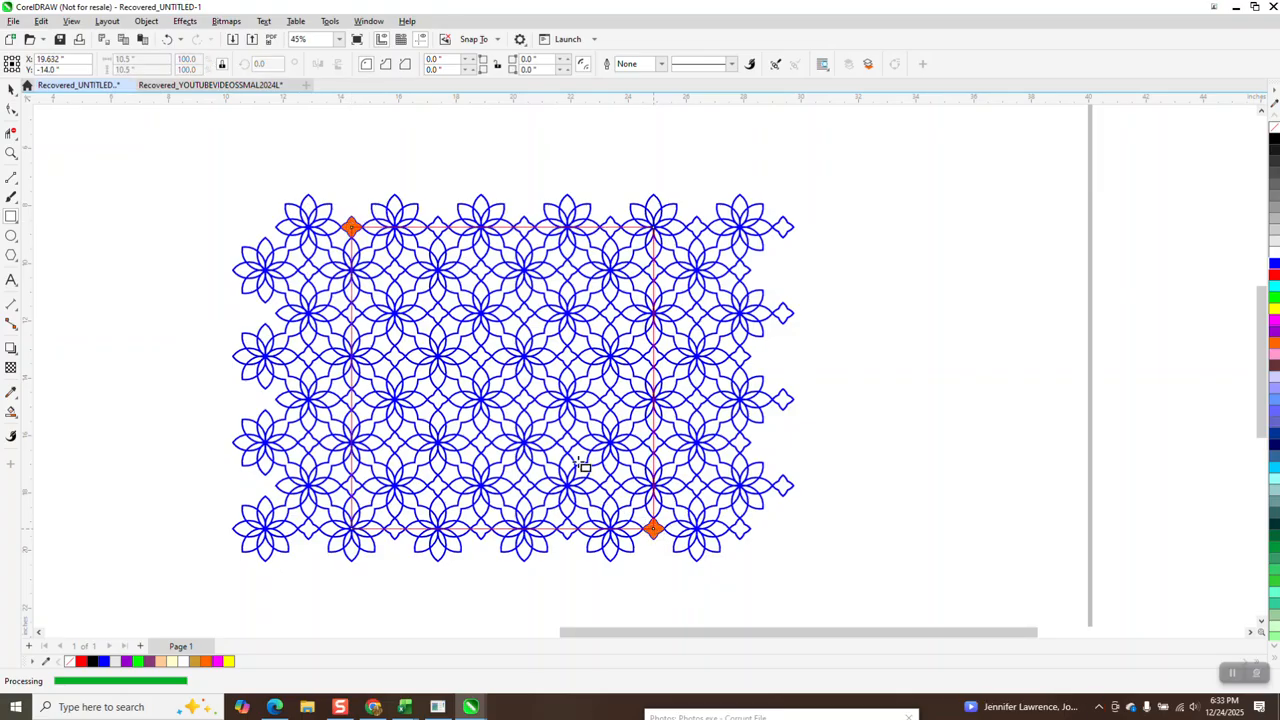
left_click(12, 88)
left_click_drag(290, 174, 389, 284)
key("Delete")
left_click_drag(822, 500, 596, 604)
key("Delete")
- Intersect the blue pattern with the square and move the resulting square piece to the right of the original pattern
left_click_drag(205, 302, 769, 531)
left_click_drag(876, 606, 876, 606)
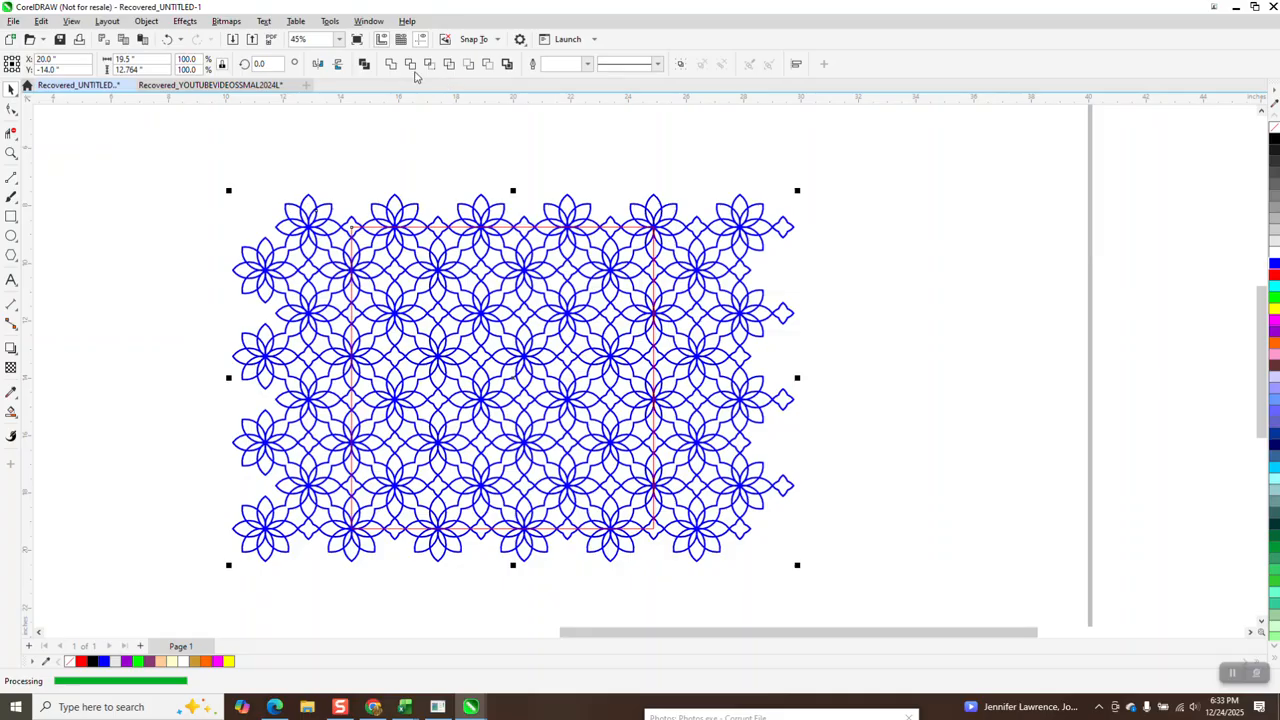
left_click(431, 67)
scroll(496, 298, "down", 1)
left_click_drag(496, 300, 830, 295)
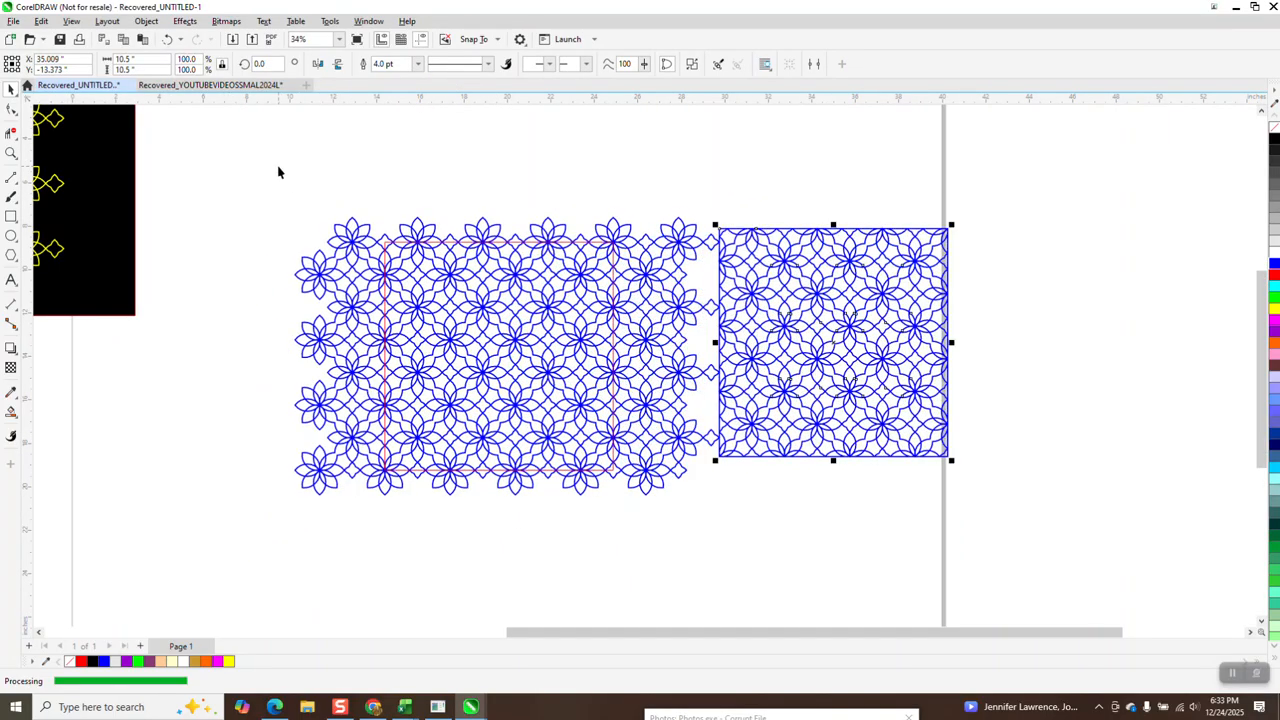
- Move the full pattern with its red square away to the lower left and centre the cropped square pattern on the page
scroll(580, 222, "down", 1)
left_click_drag(368, 190, 676, 406)
left_click_drag(611, 344, 261, 516)
left_click(763, 340)
left_click_drag(763, 340, 548, 349)
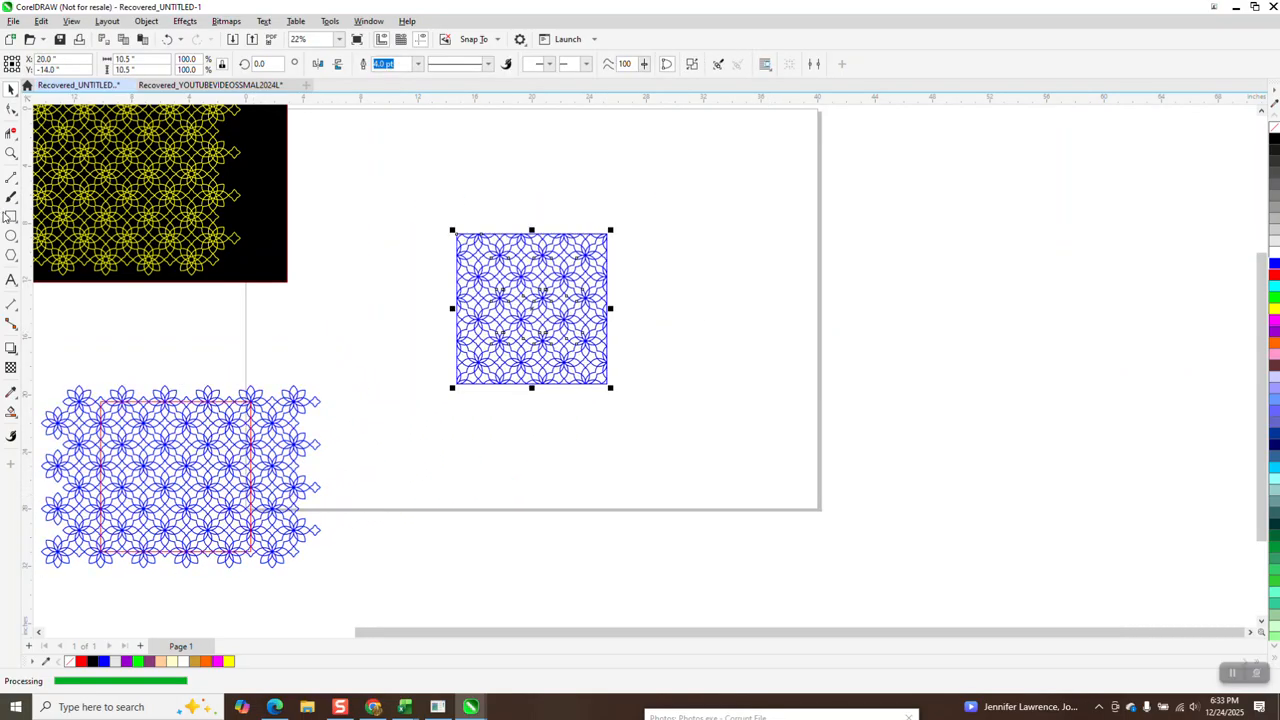
- Draw a circle about 7.3 inches across beside the square pattern and centre a copy of it over the pattern
left_click(11, 152)
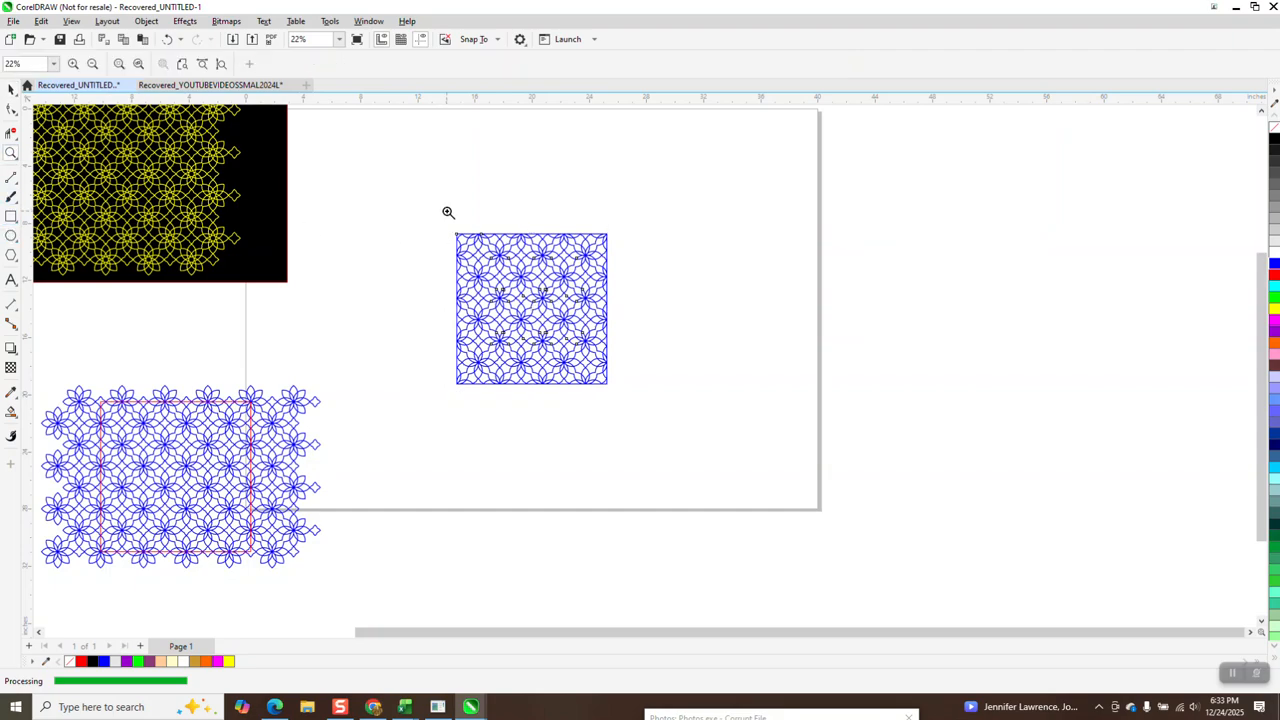
left_click_drag(448, 212, 737, 434)
key("F7")
mouse_move(955, 297)
left_mouse_down()
mouse_move(760, 526)
mouse_move(771, 517)
left_mouse_up()
key("p")
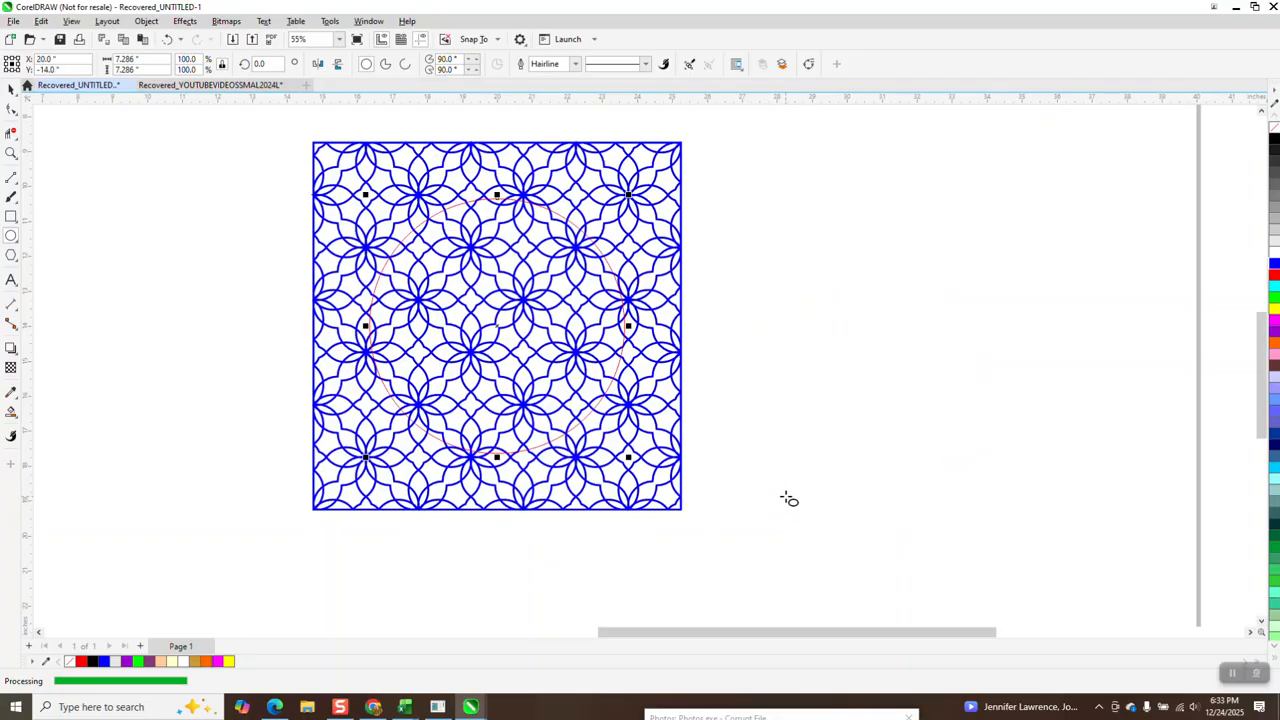
key("ctrl+z")
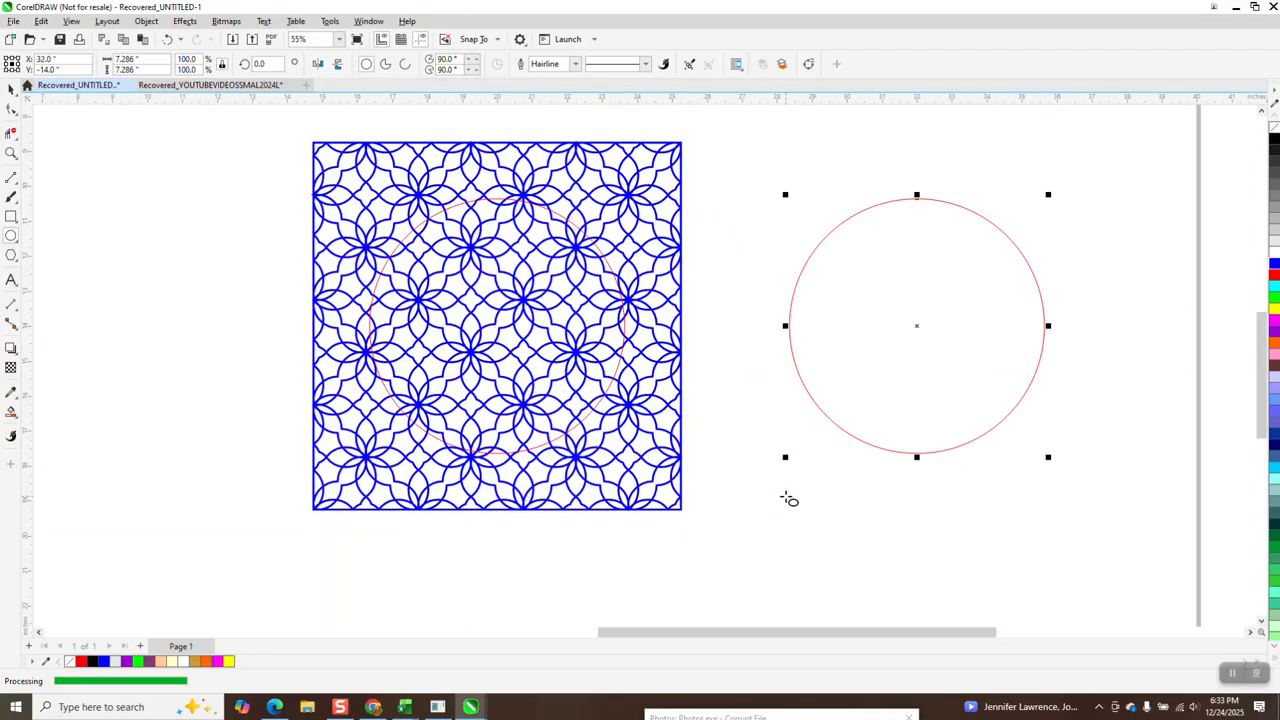
- Apply a frozen Fish Eye lens with a 100% rate to the circle over the square pattern
left_click(11, 88)
left_click_drag(296, 130, 715, 518)
left_click(715, 518)
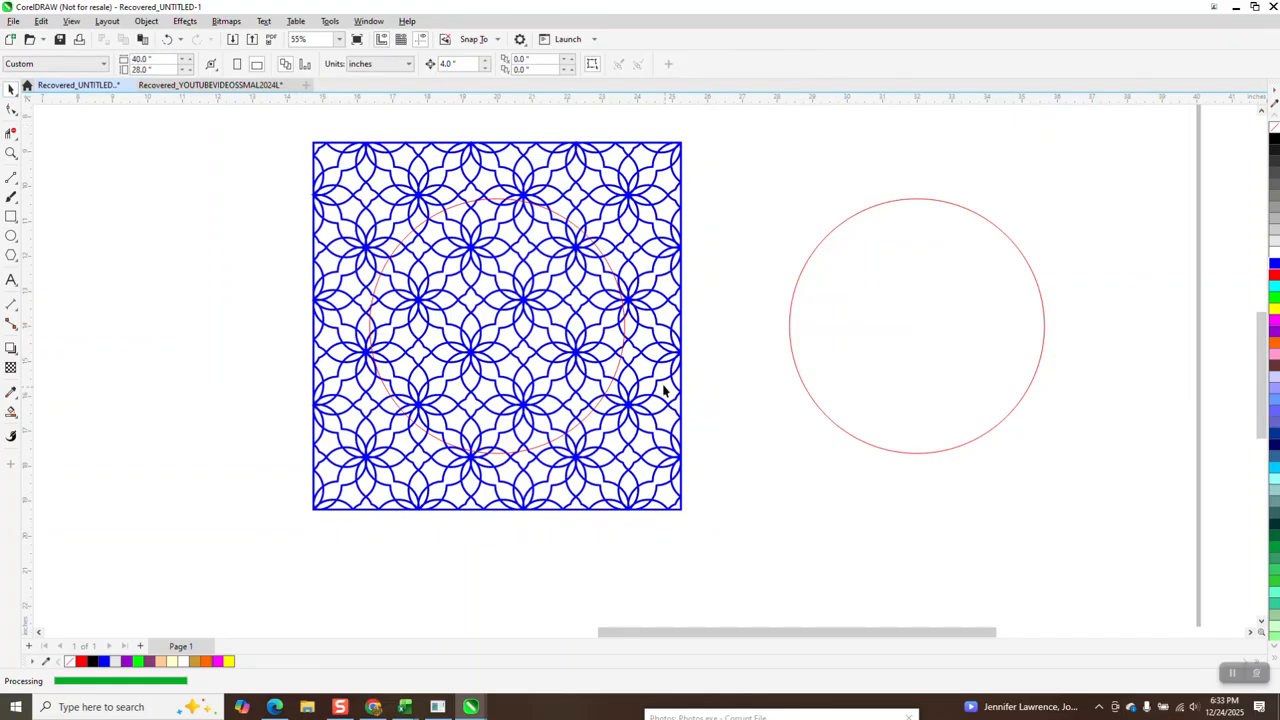
left_click(624, 344)
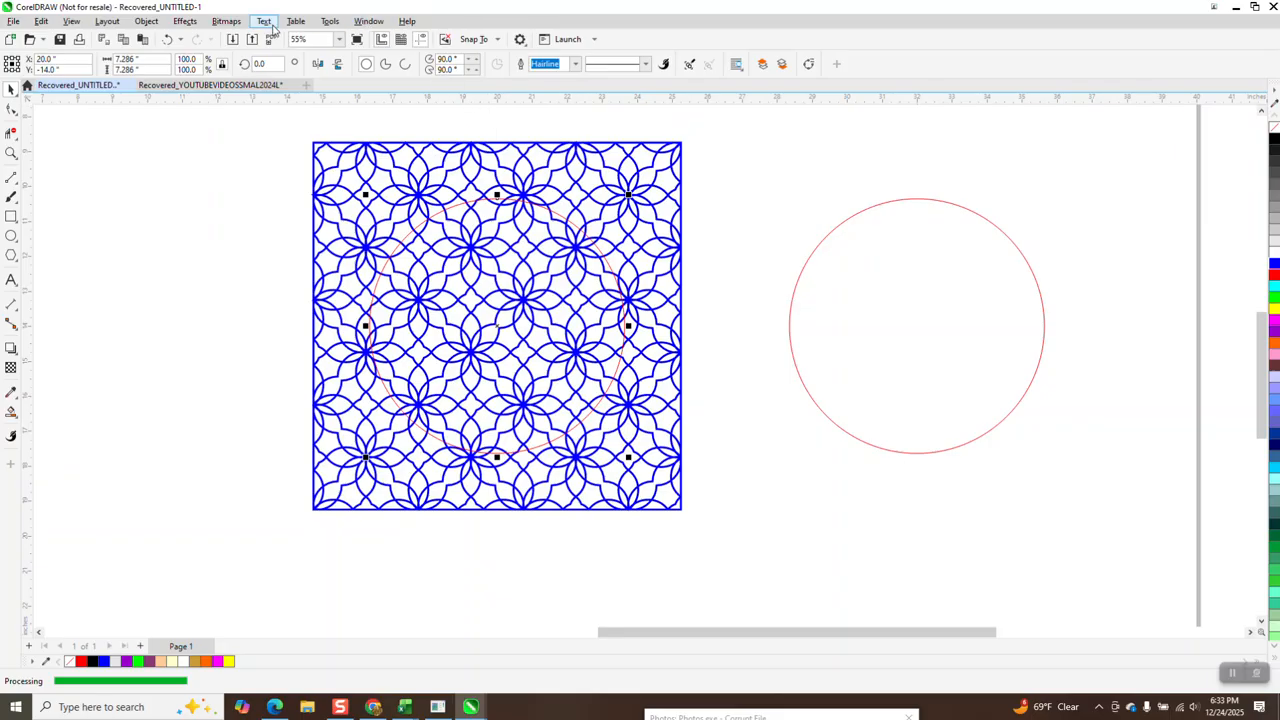
left_click(188, 22)
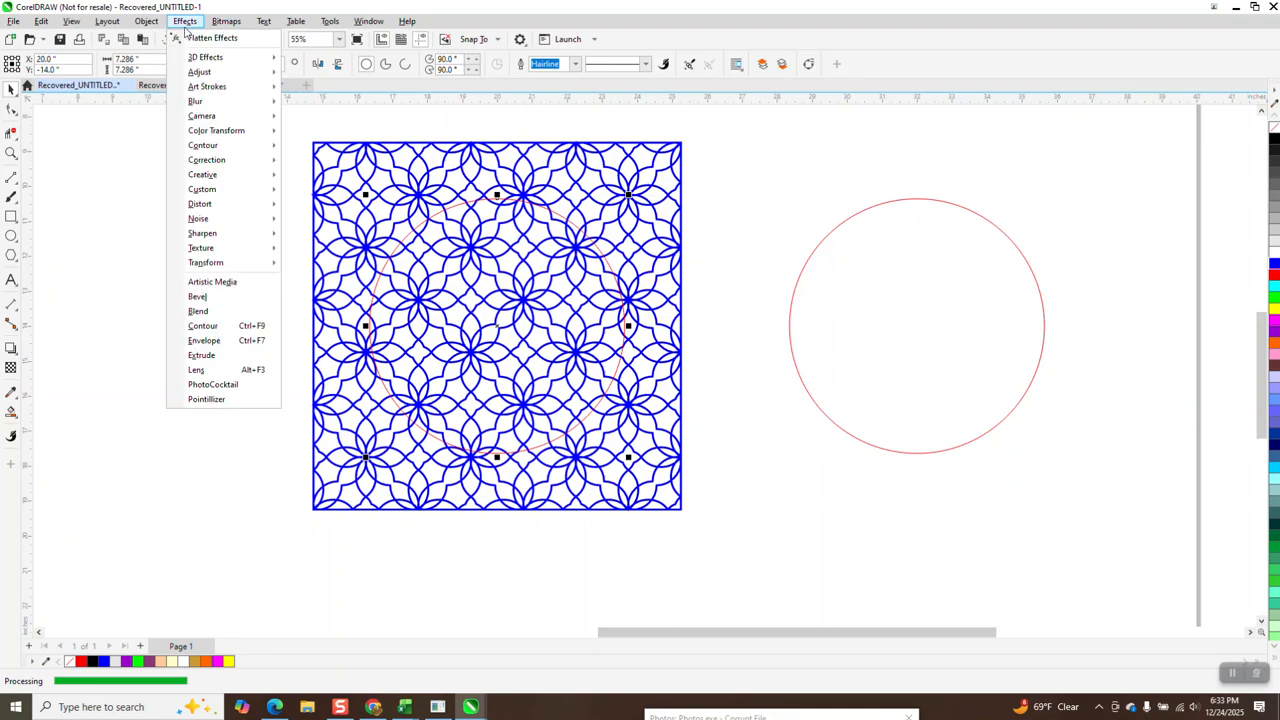
left_click(205, 369)
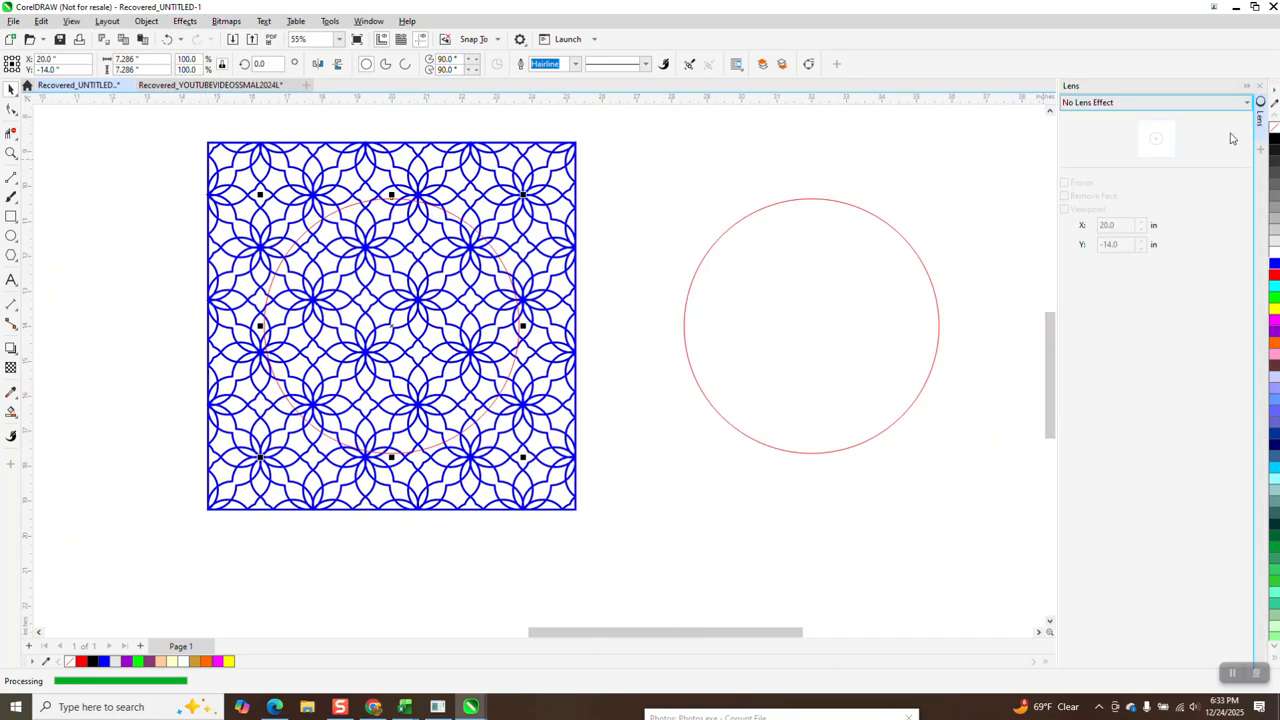
left_click(1247, 103)
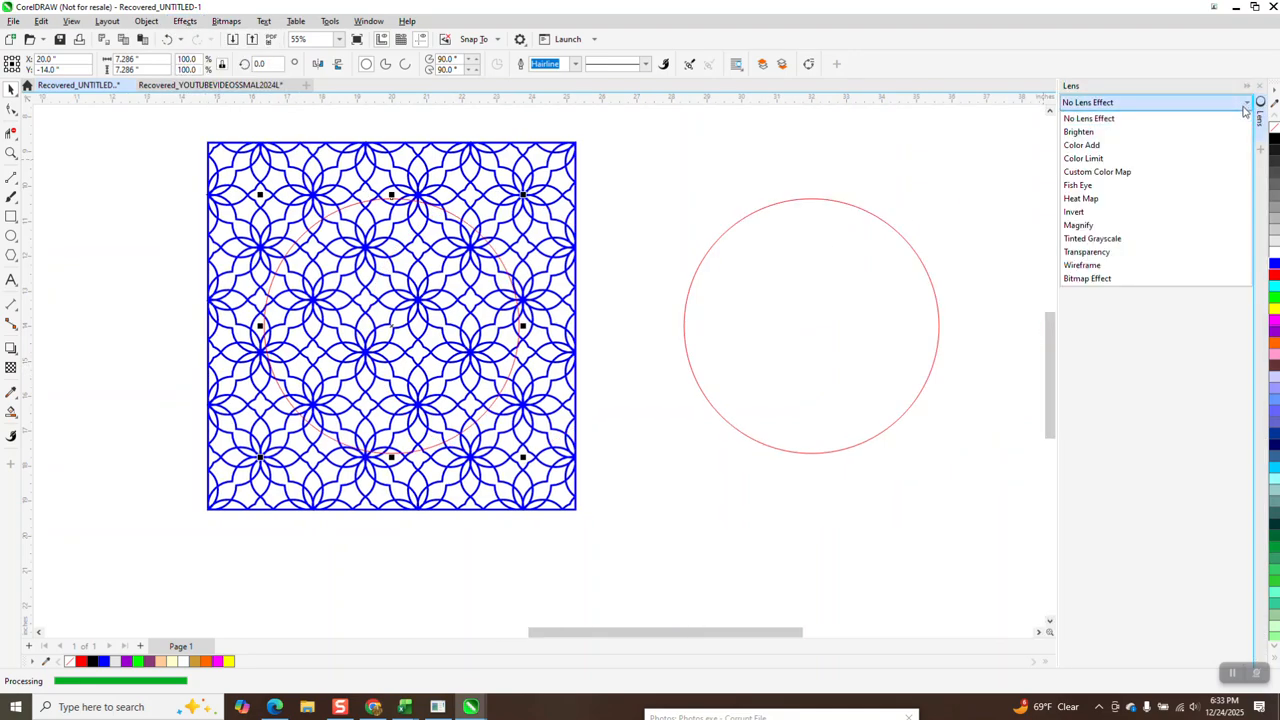
left_click(1079, 186)
scroll(645, 225, "down", 2)
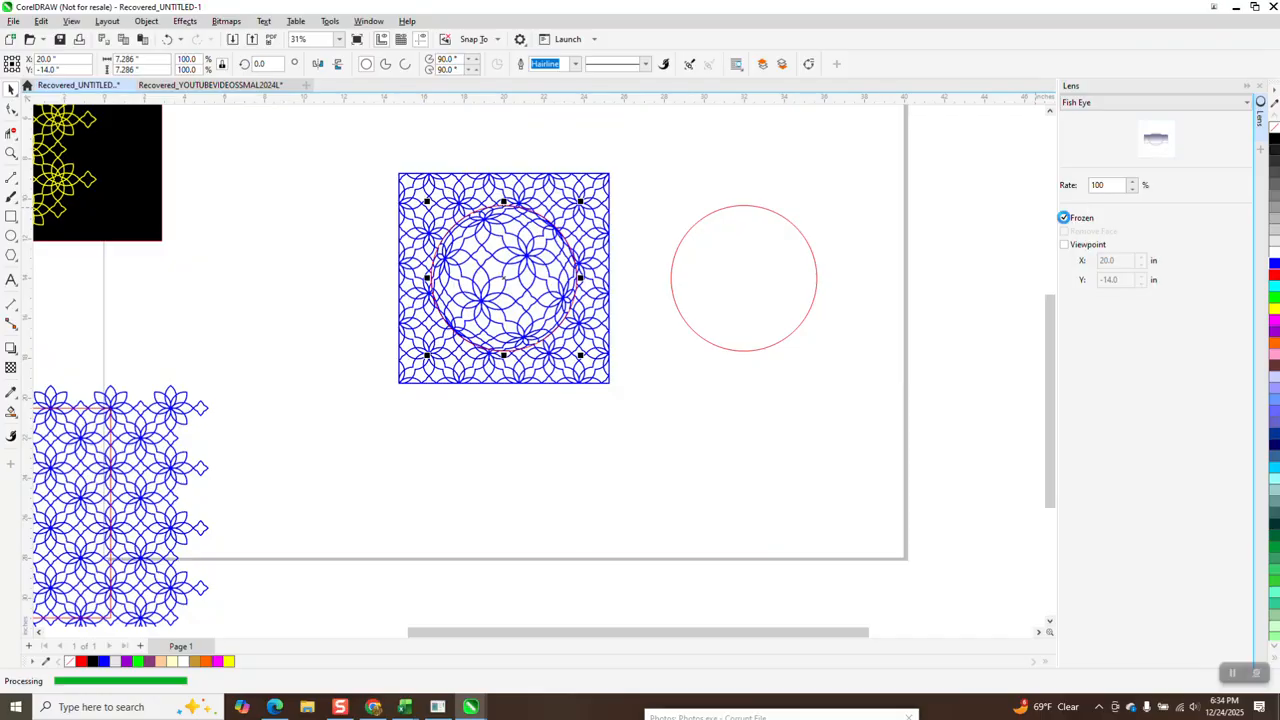
- Move the frozen fish-eye circle 12 inches straight down, clear of the square pattern
left_click(637, 208)
left_click(529, 290)
key("Down")
key("Down")
key("Down")
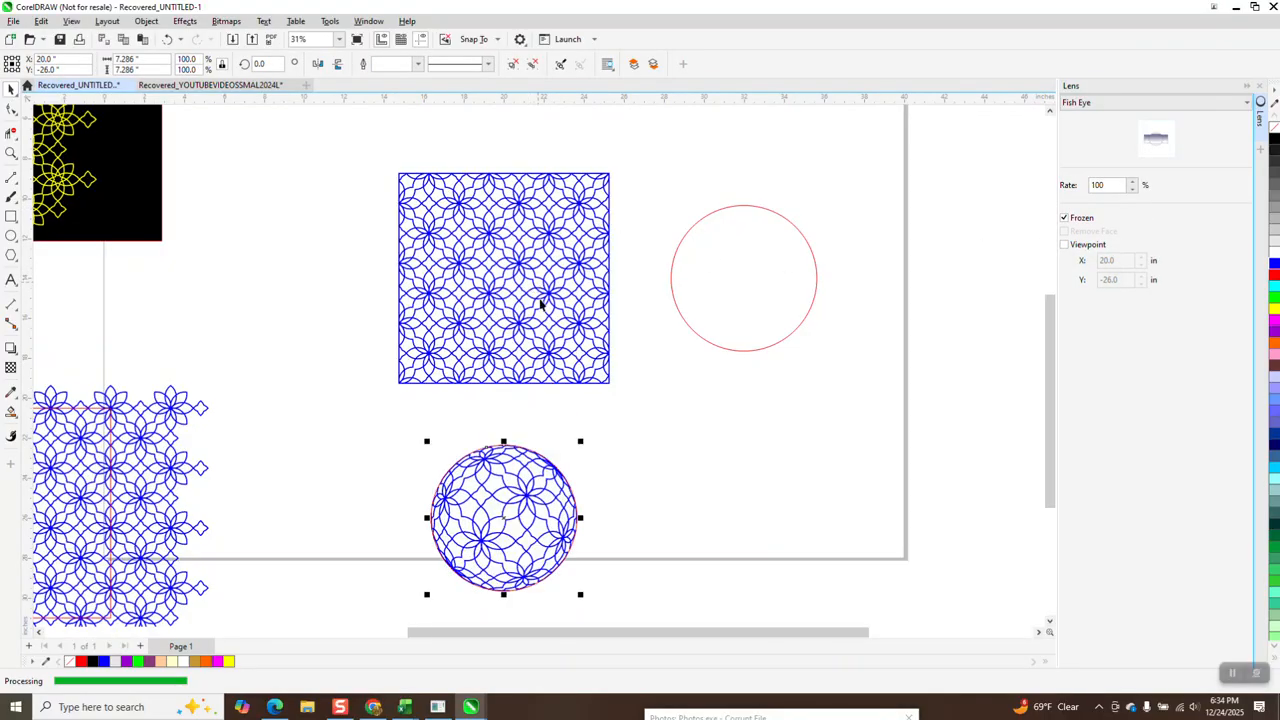
- Ungroup everything in the fish-eye circle and remove its thin red circular outline
left_click(11, 153)
left_click_drag(444, 416, 557, 486)
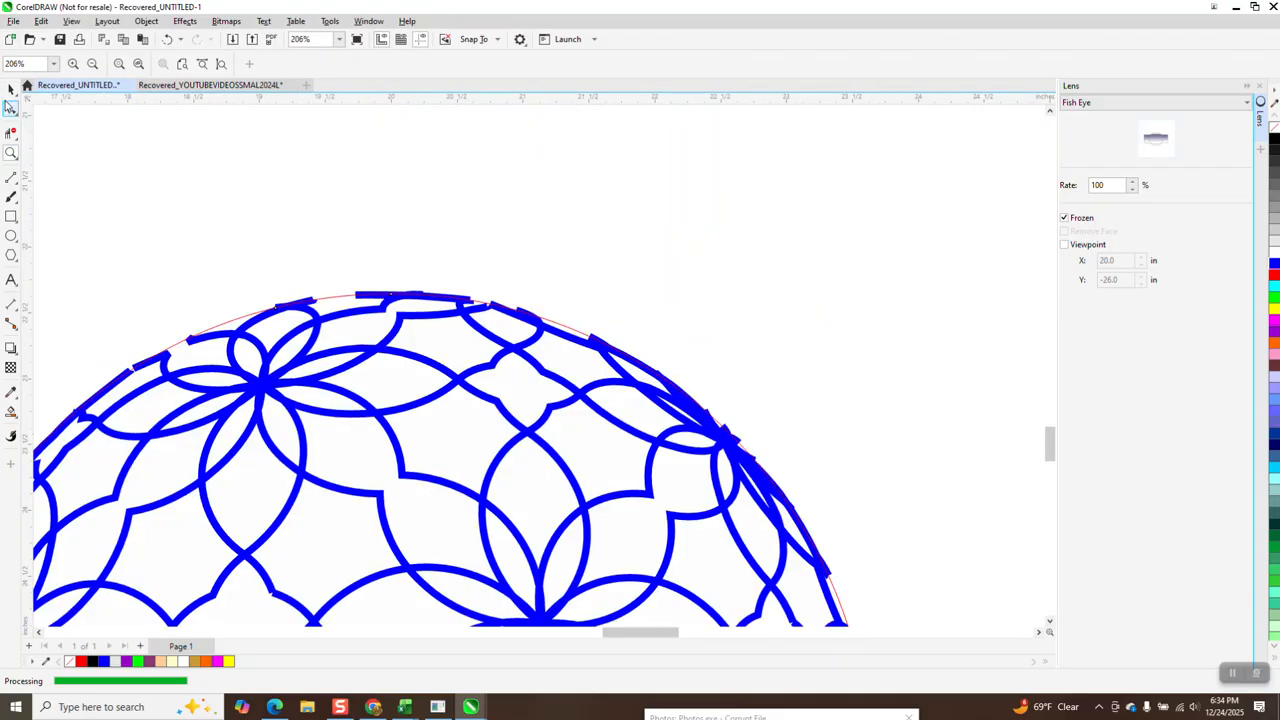
left_click(11, 89)
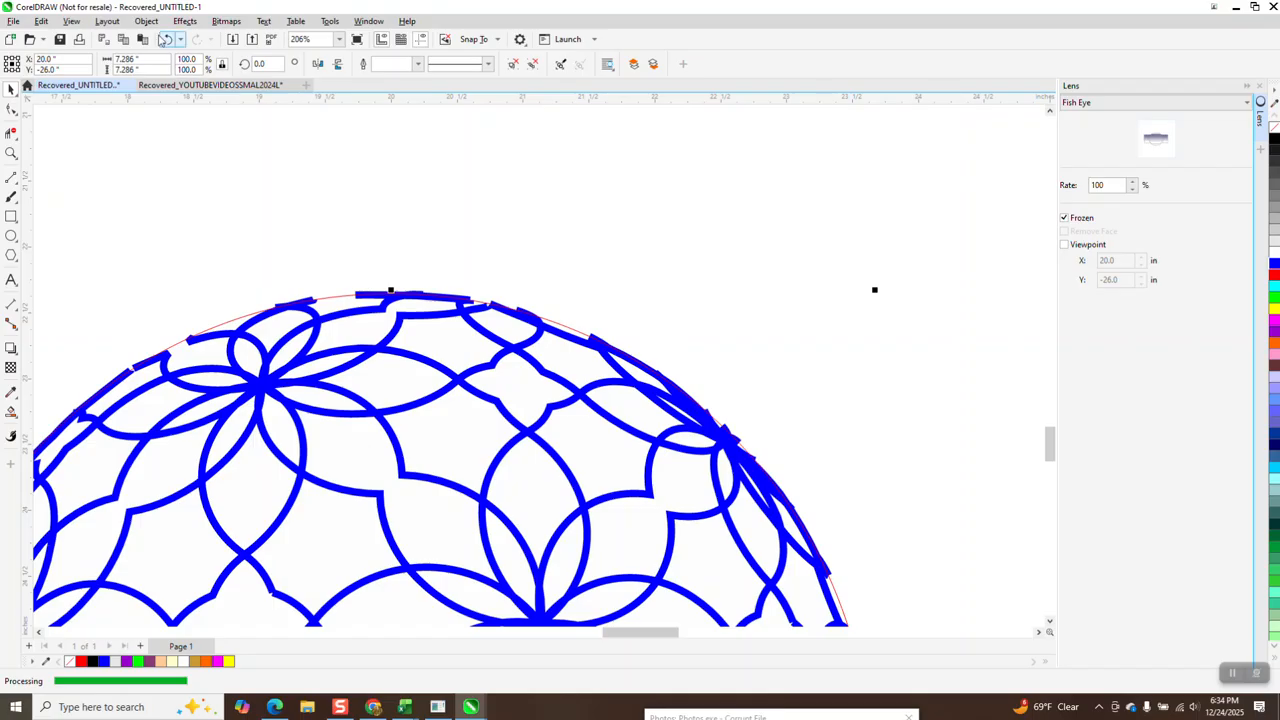
left_click(147, 22)
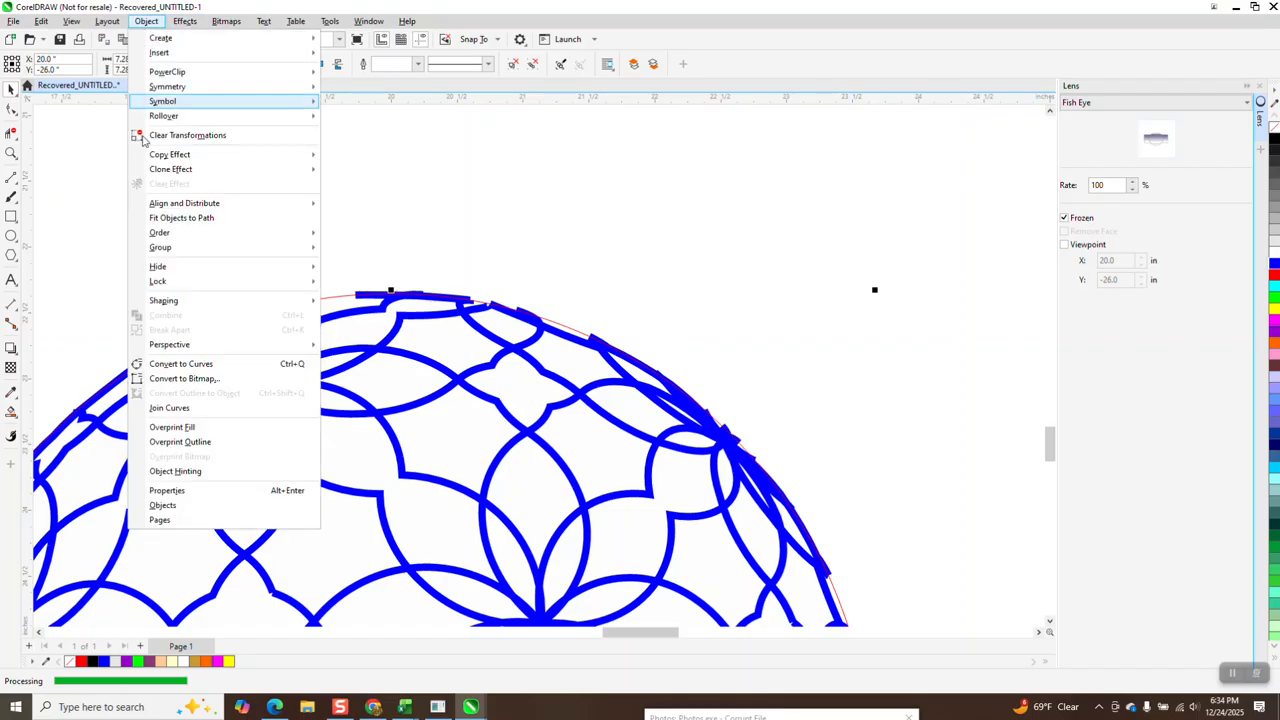
mouse_move(166, 250)
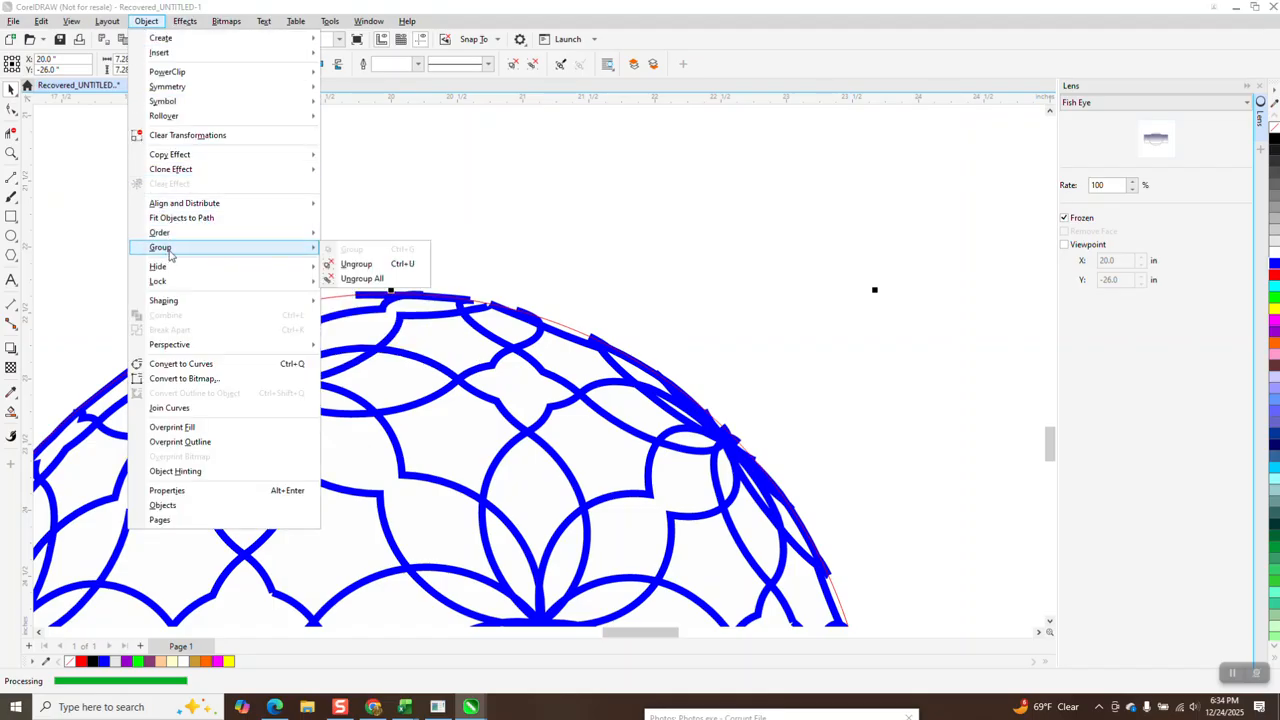
left_click(370, 279)
left_click(343, 297)
key("Escape")
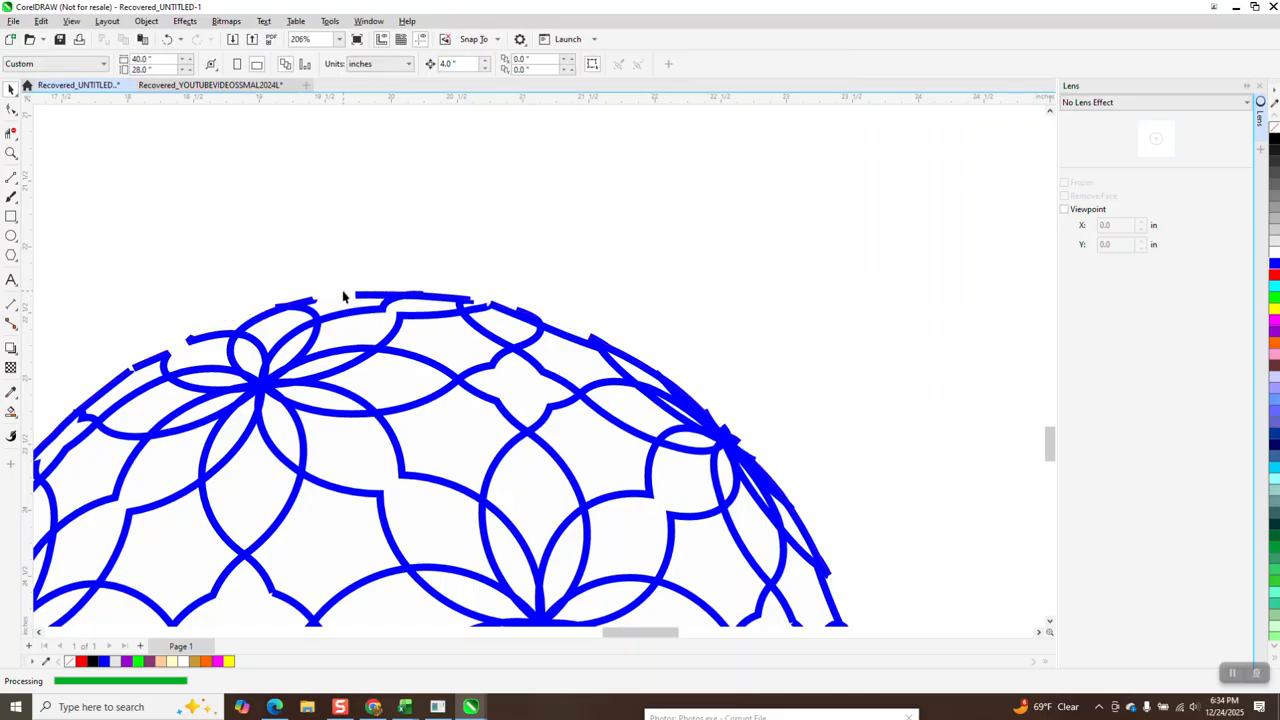
- Draw a rectangle about 11 by 8.6 inches around the patterned sphere and fill it with yellow
scroll(343, 297, "down", 3)
scroll(358, 295, "down", 1)
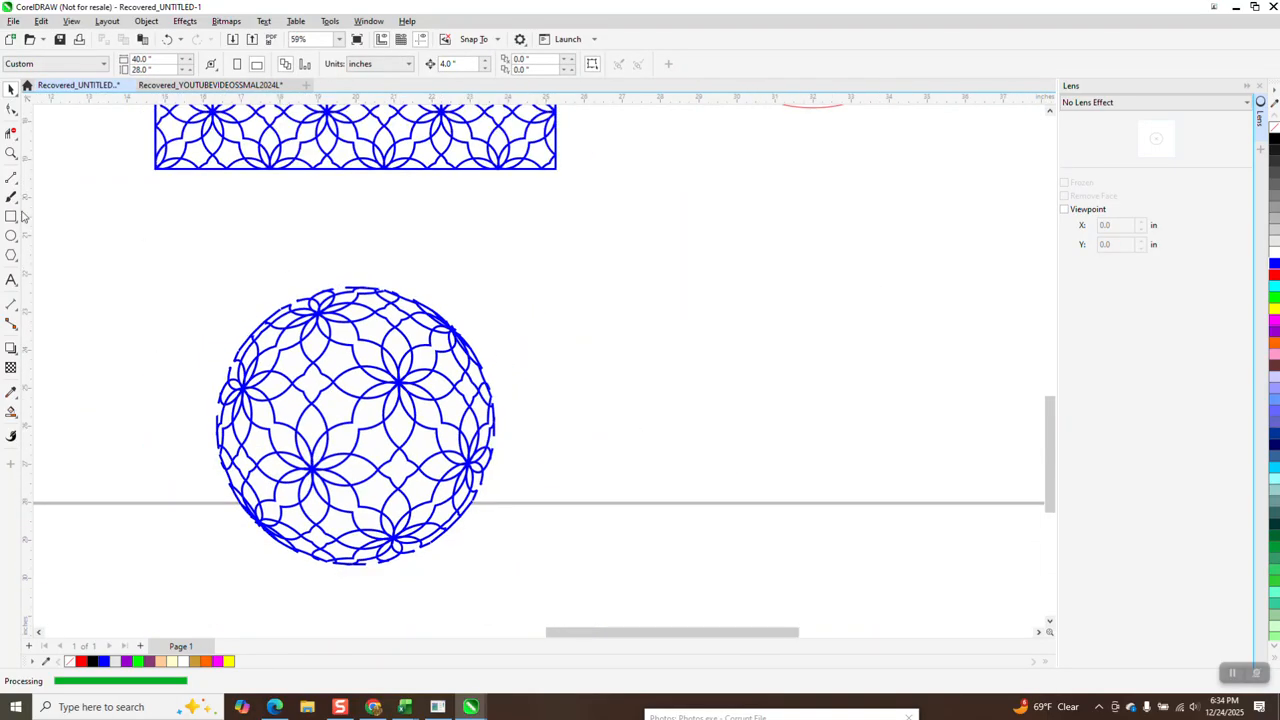
left_click(11, 216)
mouse_move(164, 250)
left_mouse_down()
mouse_move(497, 554)
mouse_move(588, 581)
left_mouse_up()
left_click(1273, 311)
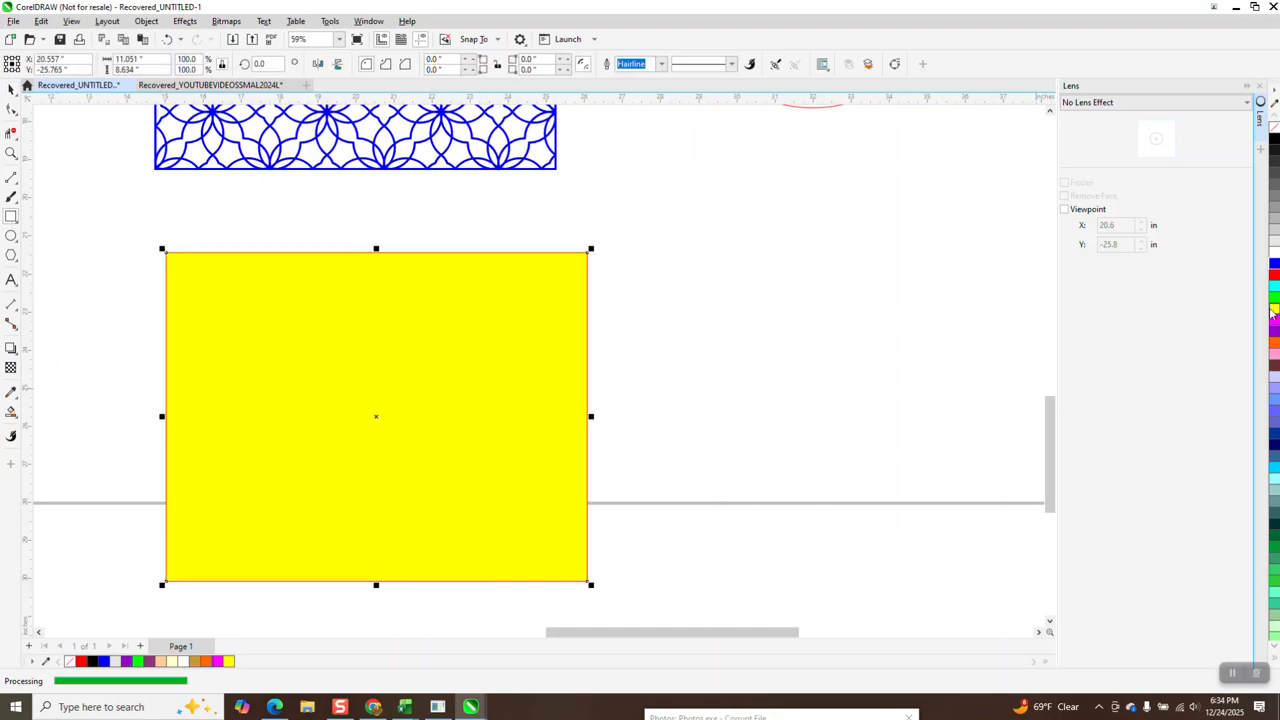
- Send the yellow rectangle to the back of the page, behind the patterned sphere, and deselect it
left_click(146, 21)
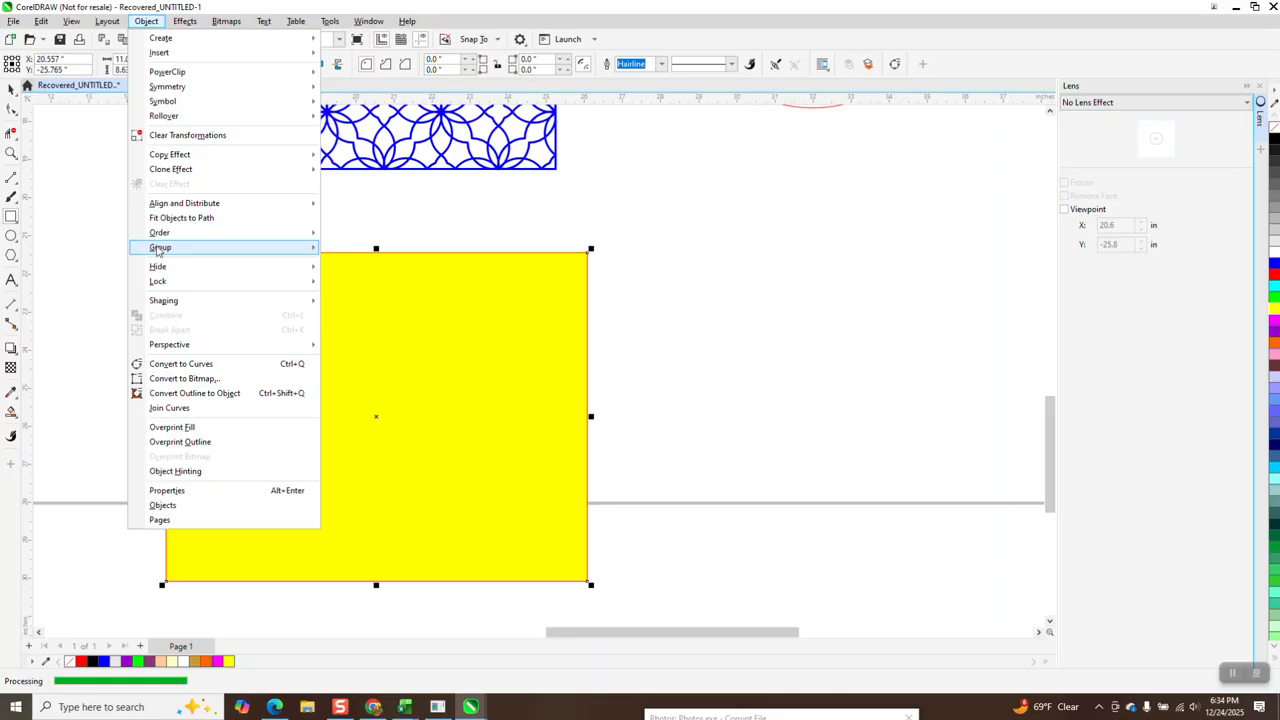
mouse_move(250, 233)
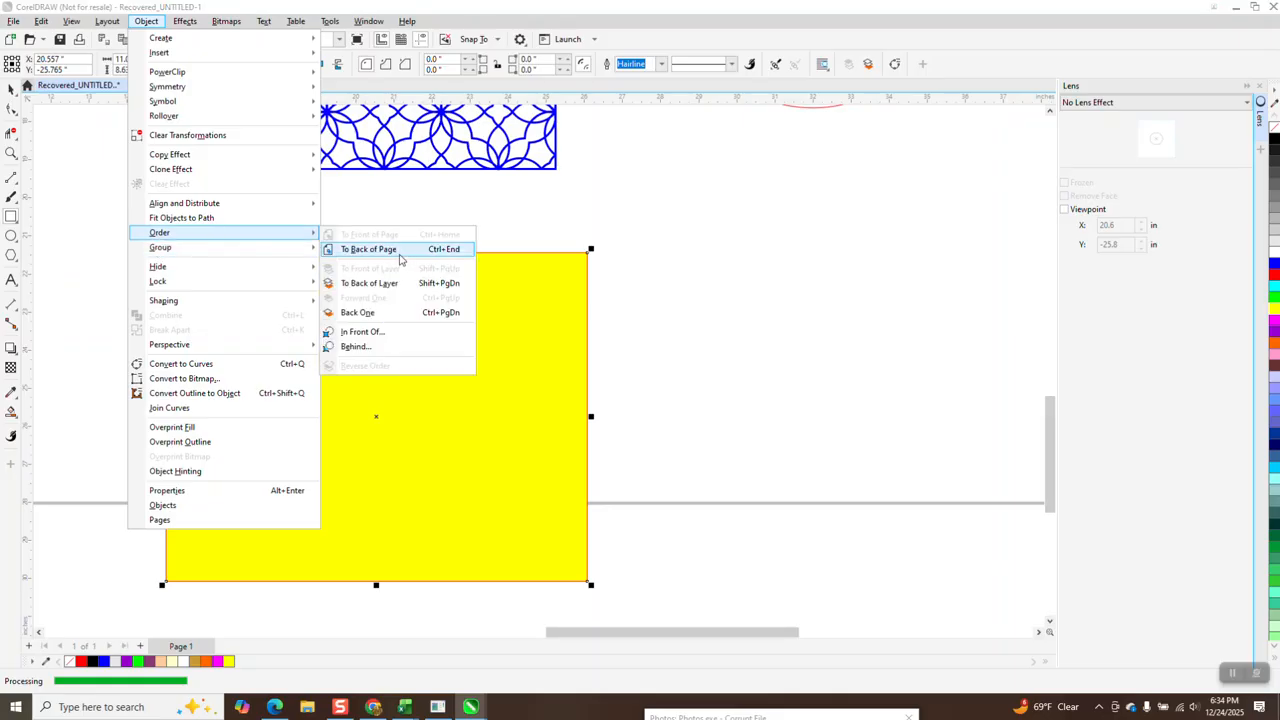
left_click(399, 259)
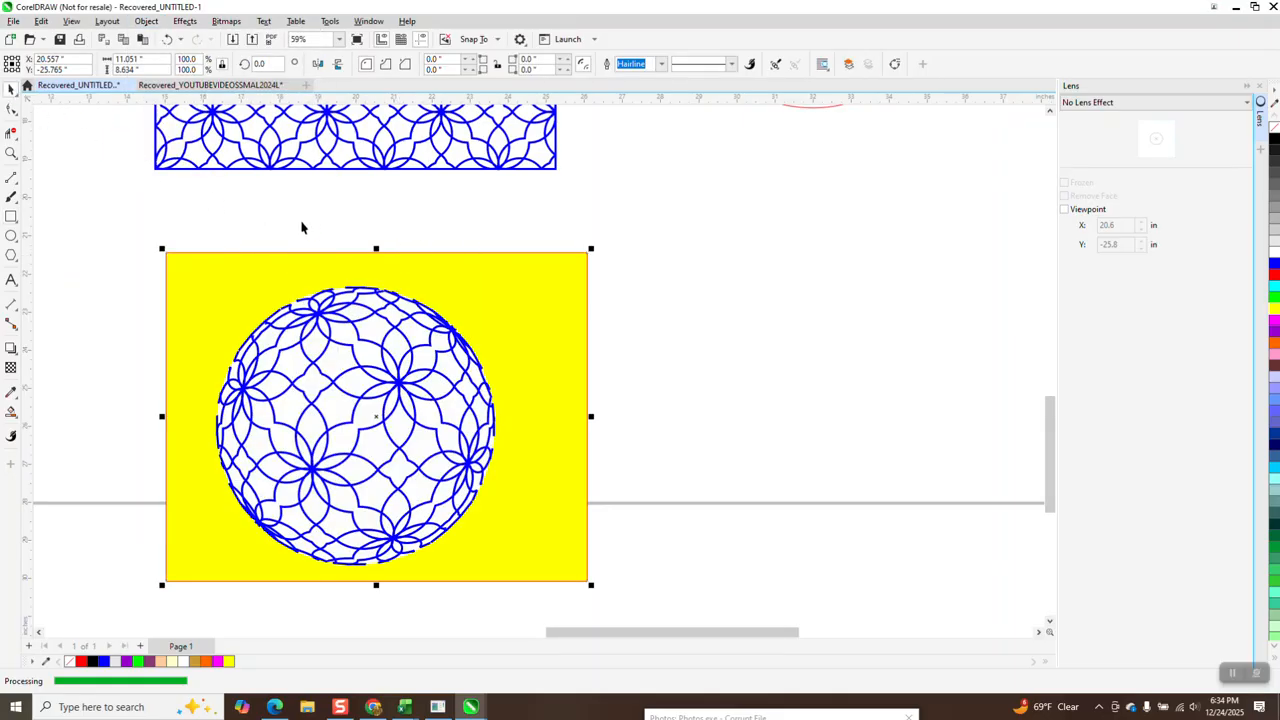
left_click(402, 220)
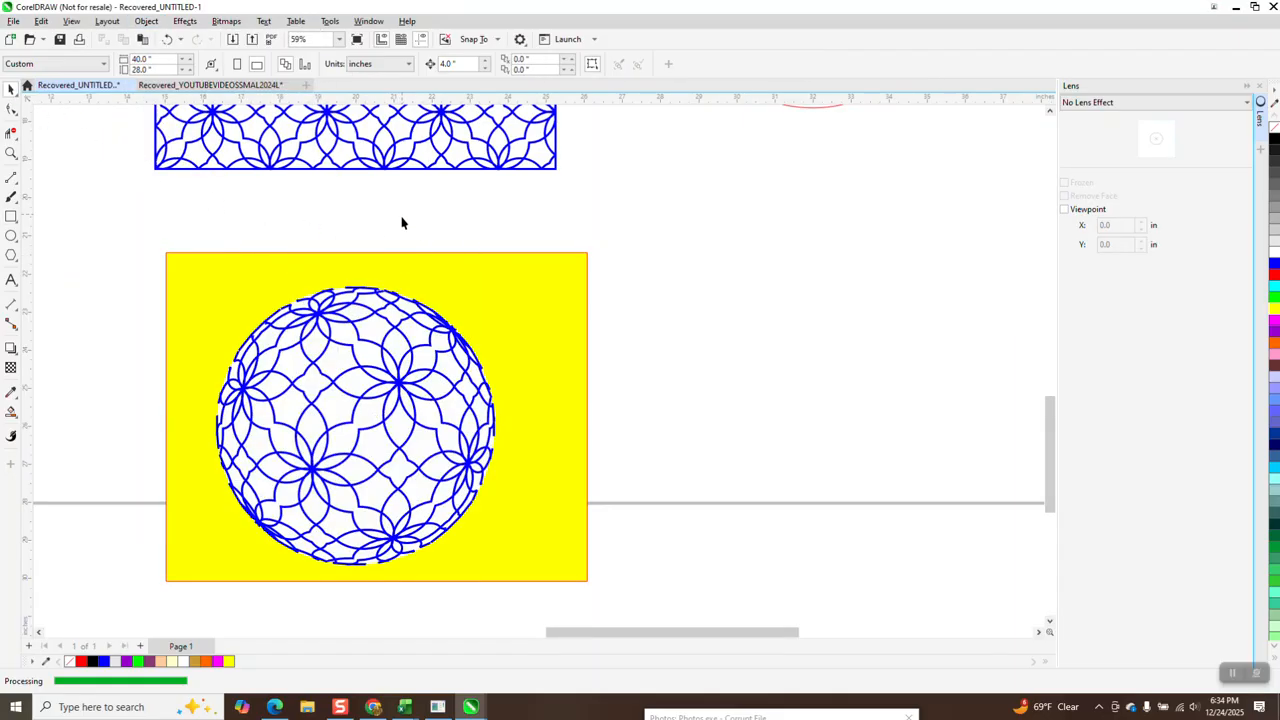
left_click(379, 322)
left_click(146, 21)
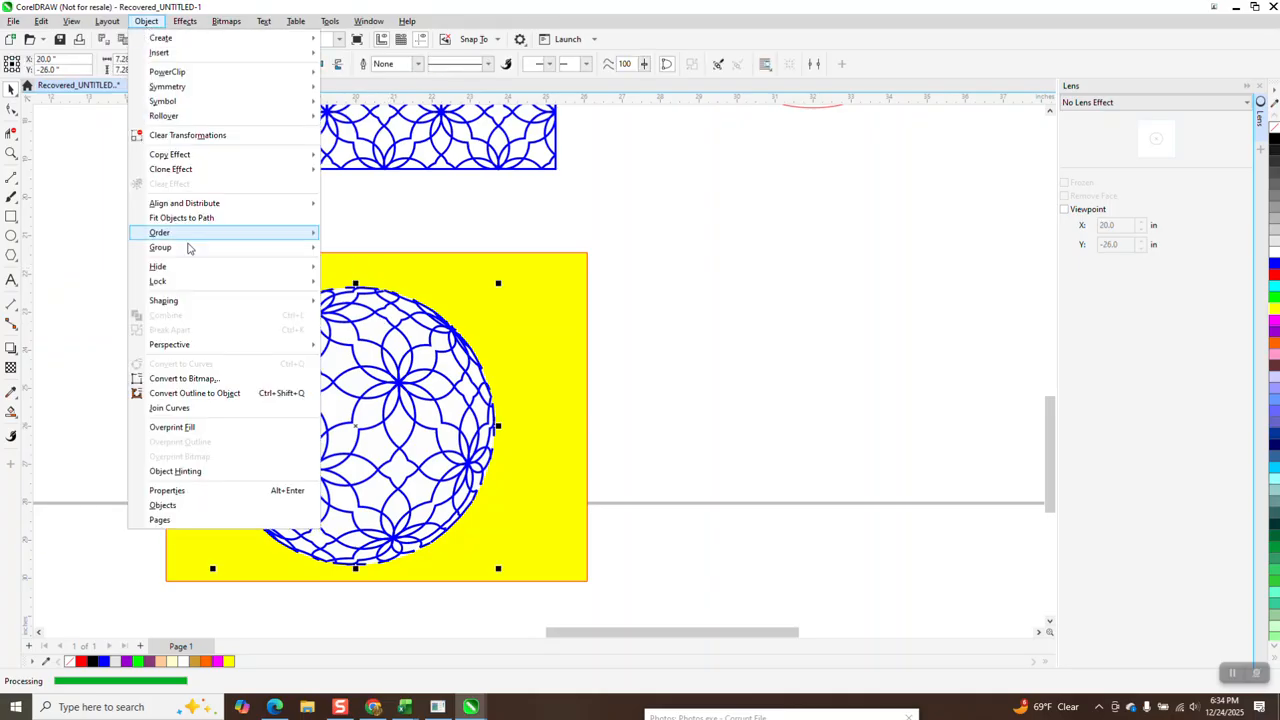
left_click(392, 219)
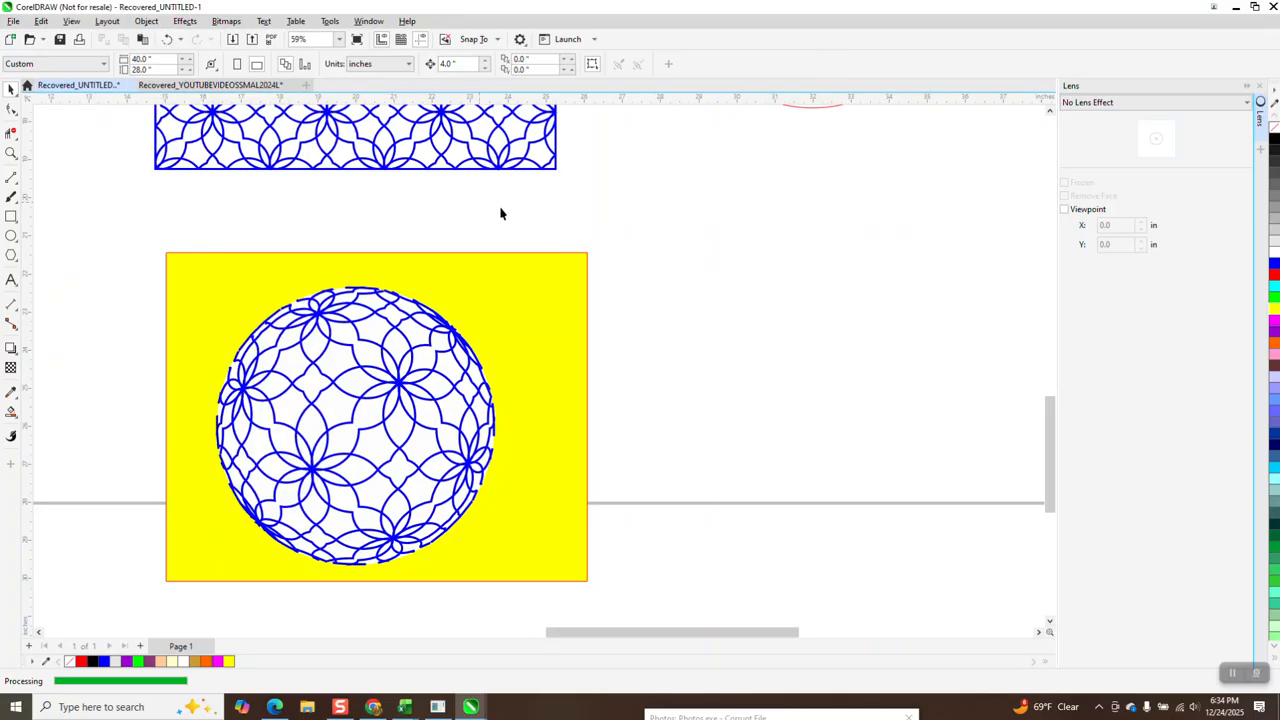
- Move the white backing circle 8 inches to the right, off the patterned sphere, and delete it
left_click(411, 337)
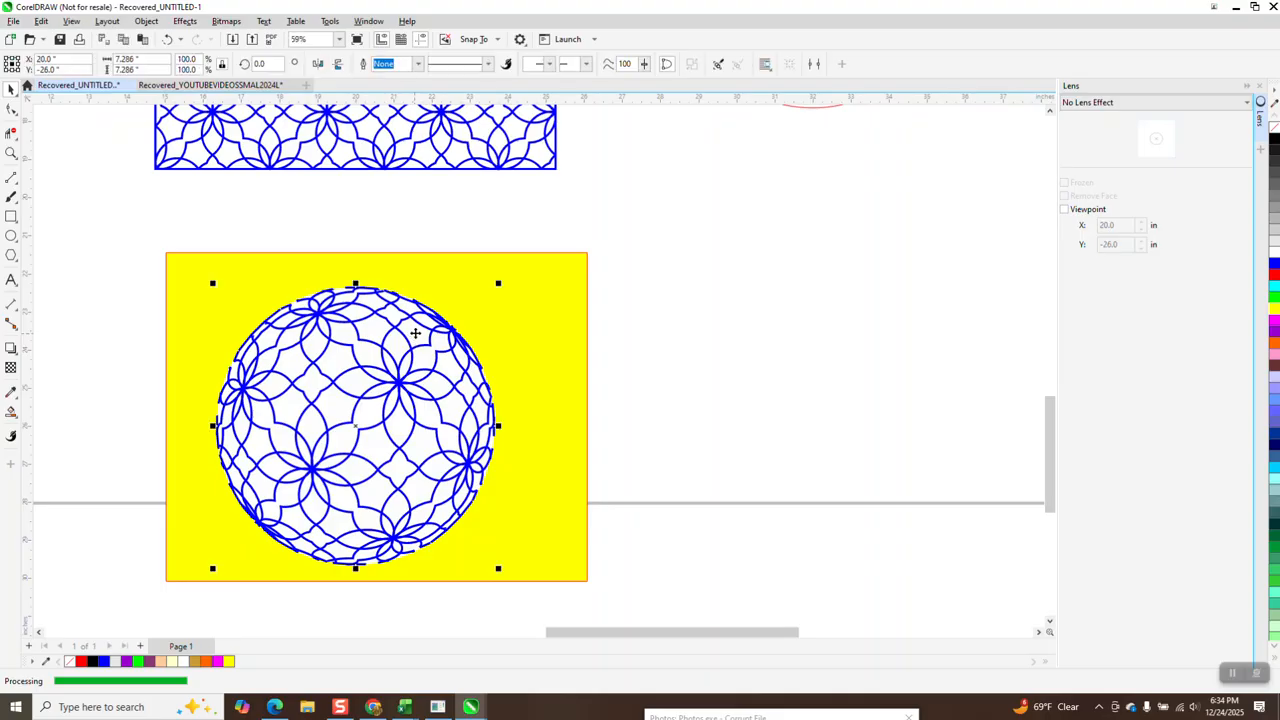
key("Right")
key("Right")
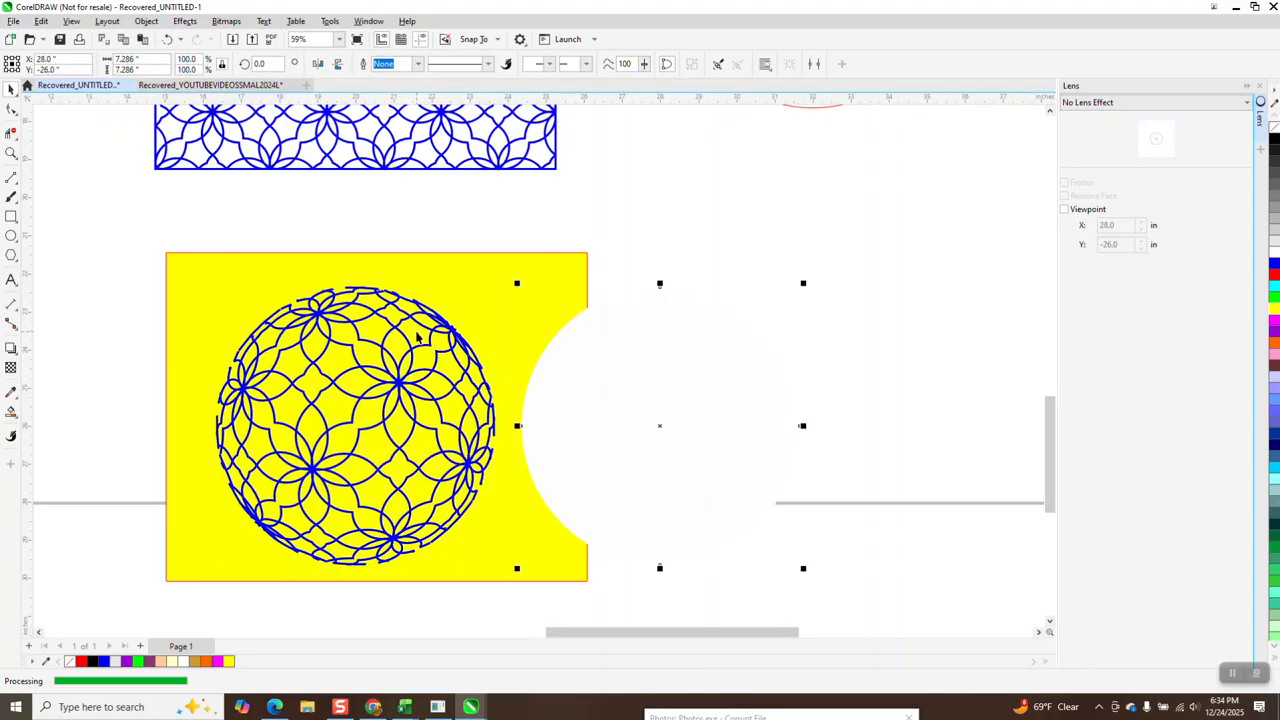
key("Delete")
- Move the red circle 12 inches left so it sits over the centre of the square pattern
scroll(509, 382, "down", 1)
scroll(583, 397, "down", 1)
left_click(644, 247)
key("Left")
key("Left")
key("Left")
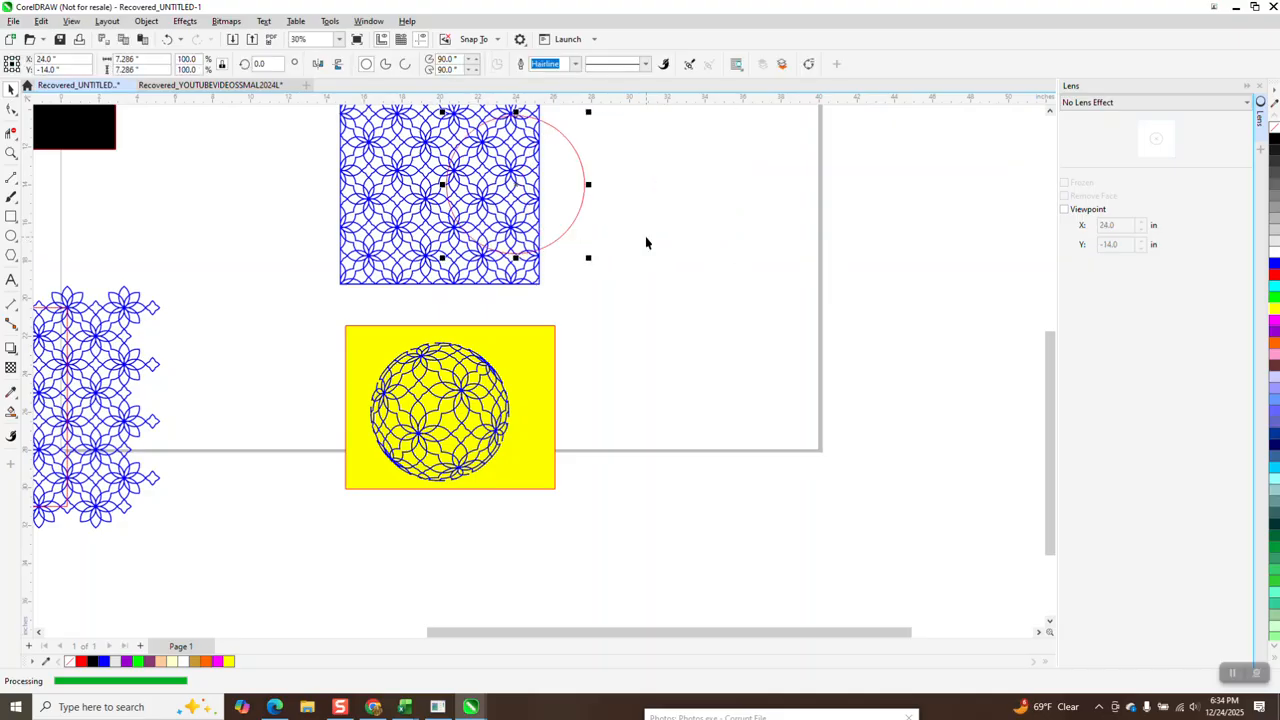
- Select the red circle with the square pattern and trim a round opening out of the pattern
scroll(645, 236, "down", 1)
left_click_drag(431, 165, 474, 259)
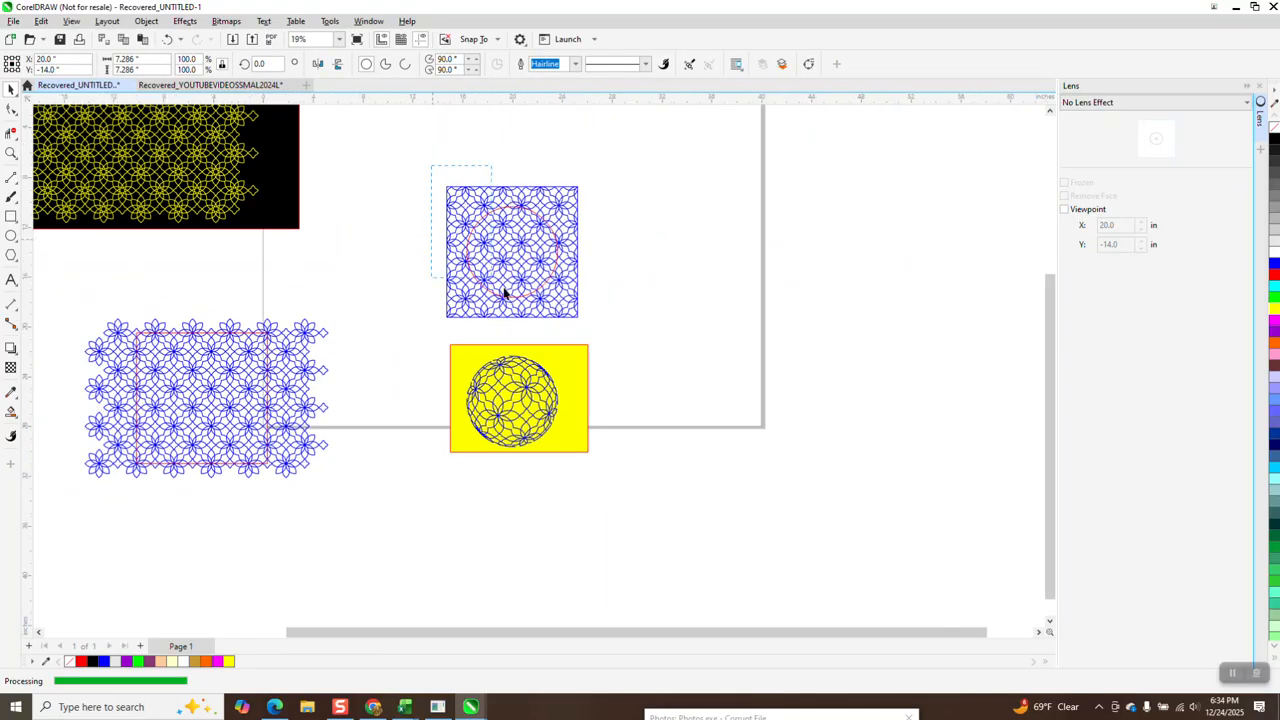
left_click_drag(616, 345, 617, 345)
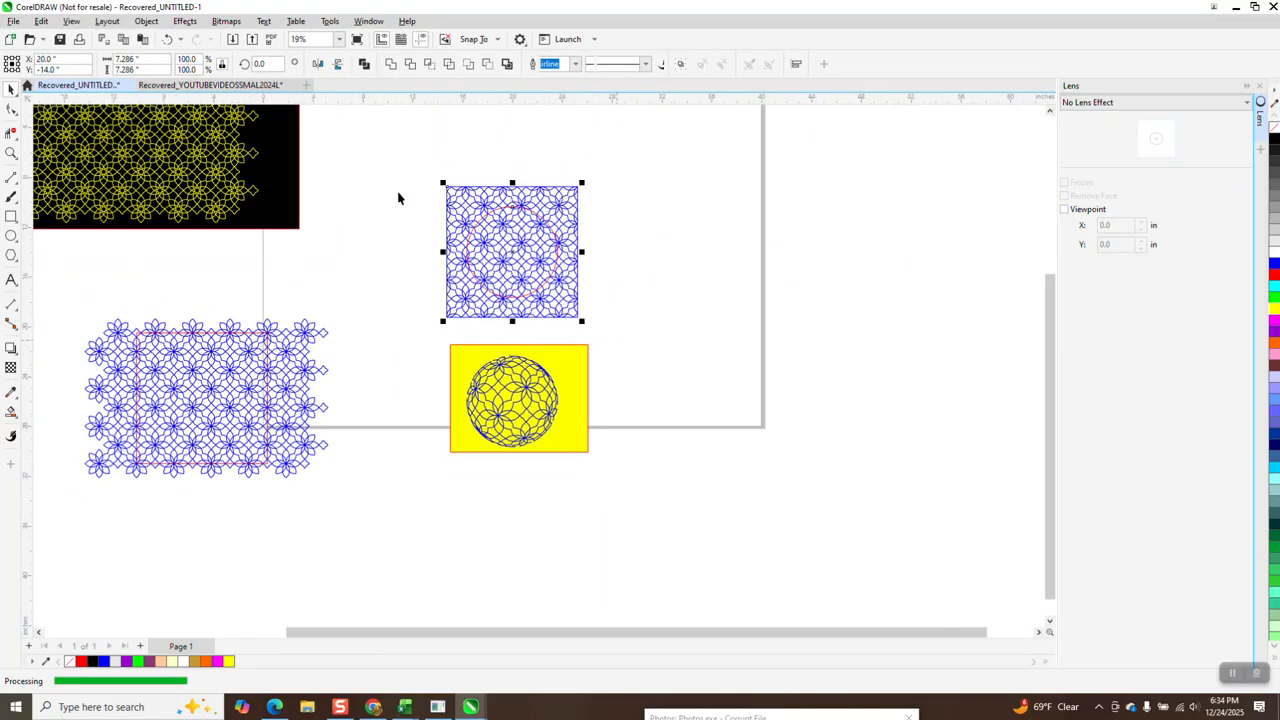
left_click(411, 65)
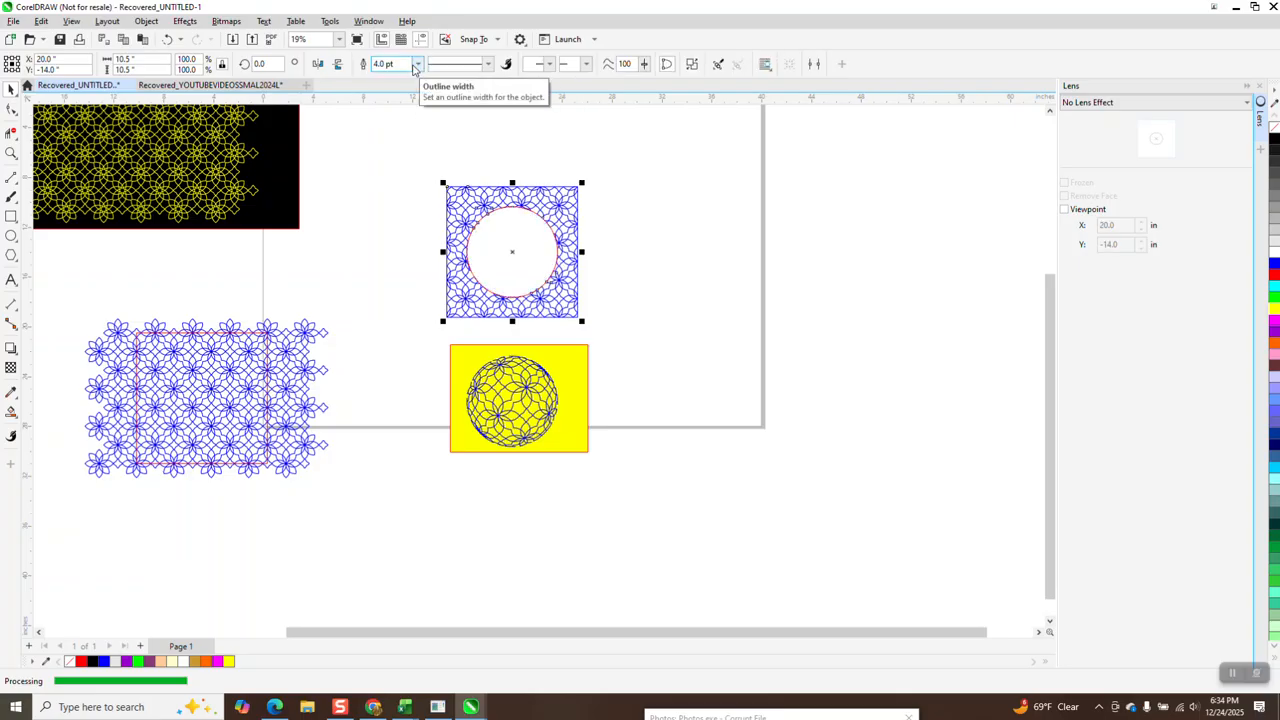
- Move the trimmed square pattern 8 inches to the right and delete the thin red circle left behind
key("Right")
key("Right")
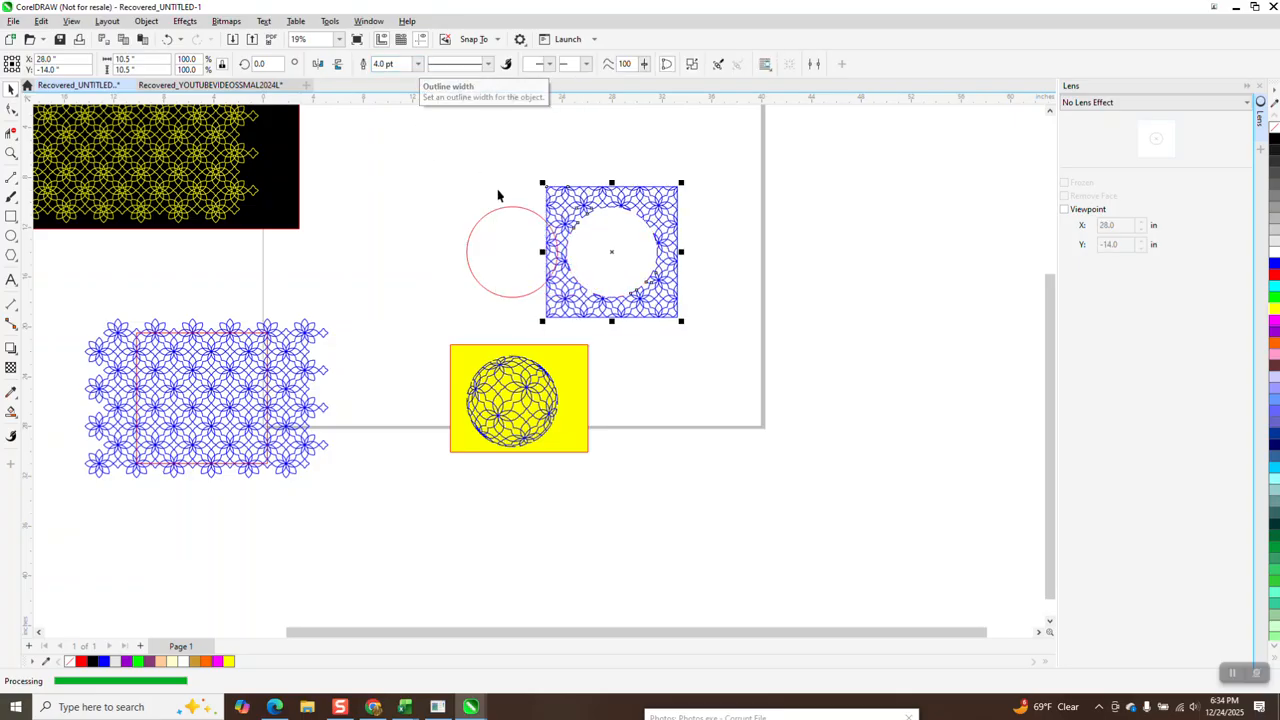
left_click(498, 224)
key("Delete")
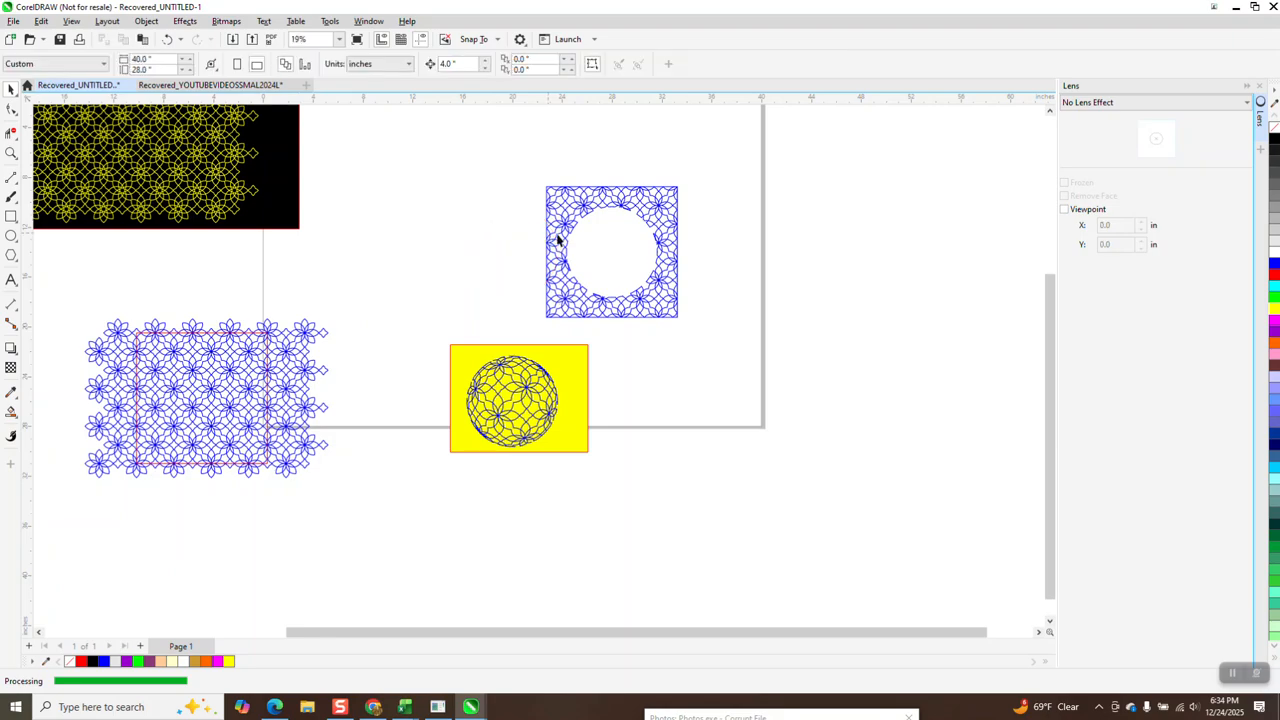
- Move the cut-out square pattern back to the left, above the yellow rectangle
left_click_drag(652, 170, 644, 168)
key("Left")
key("Left")
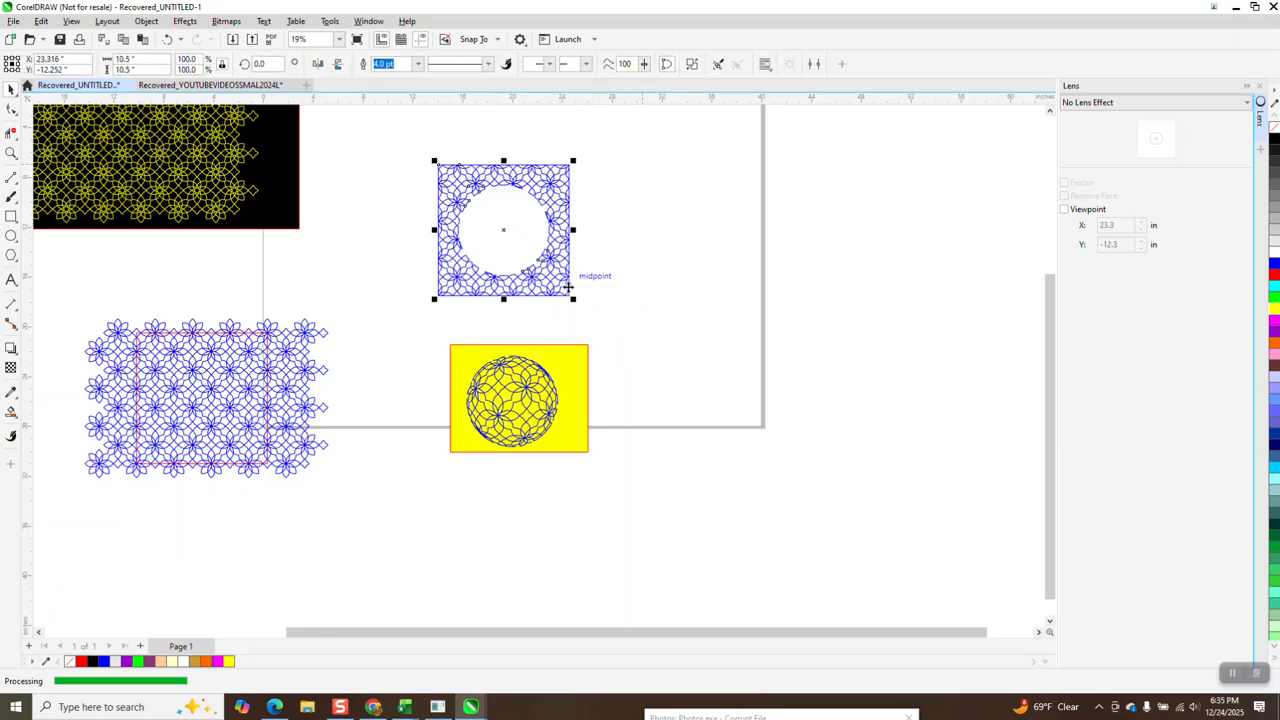
- Move the patterned sphere 12 inches straight up, off the yellow rectangle and over the square's opening
left_click(545, 374)
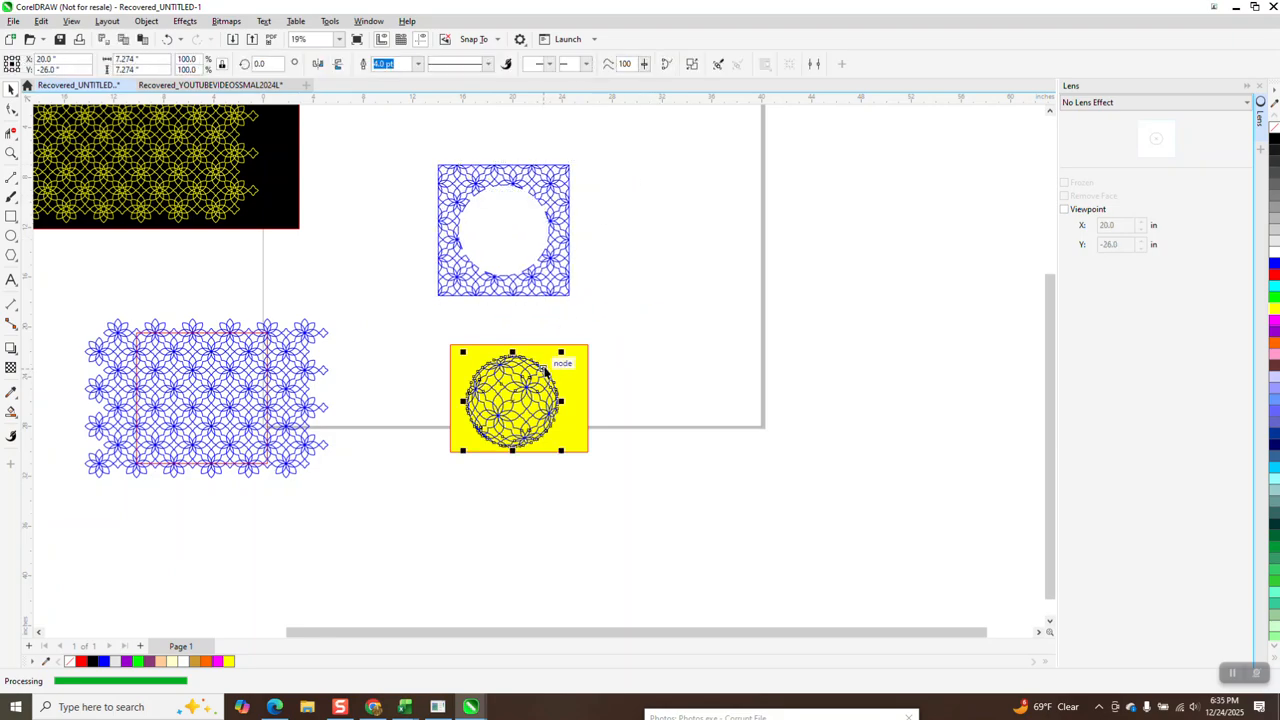
key("Up")
key("Up")
key("Up")
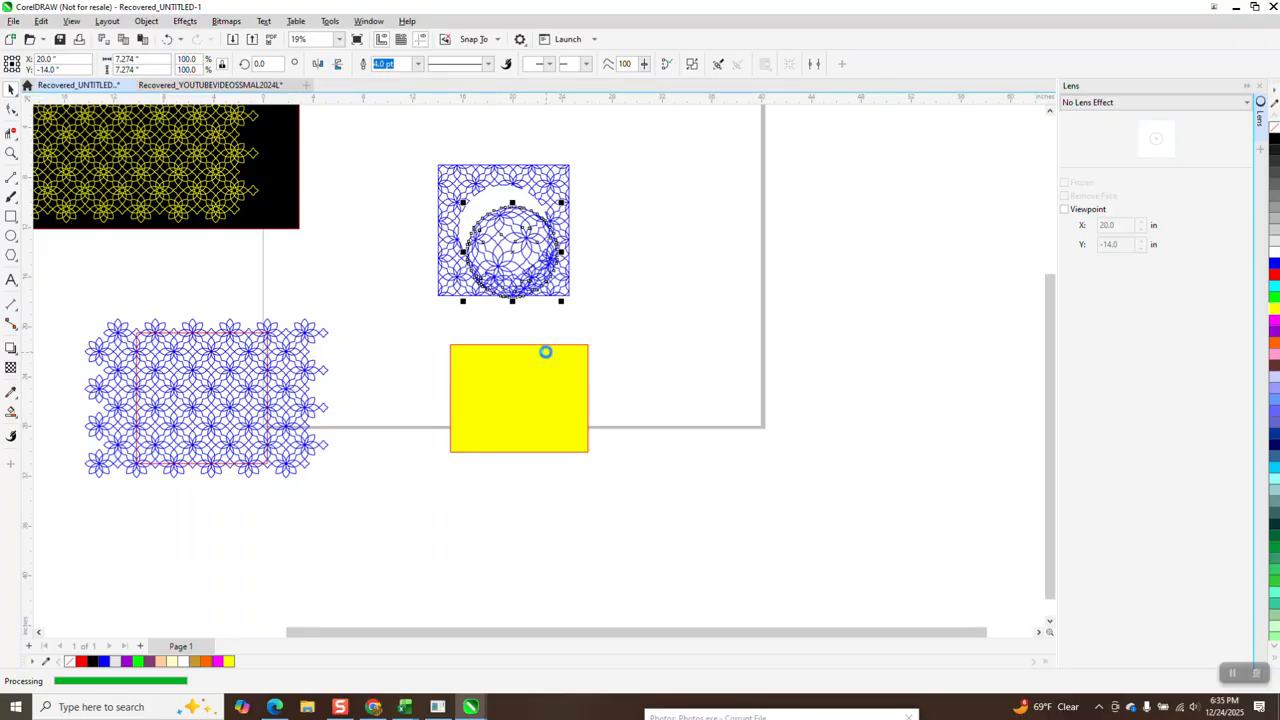
key("Up")
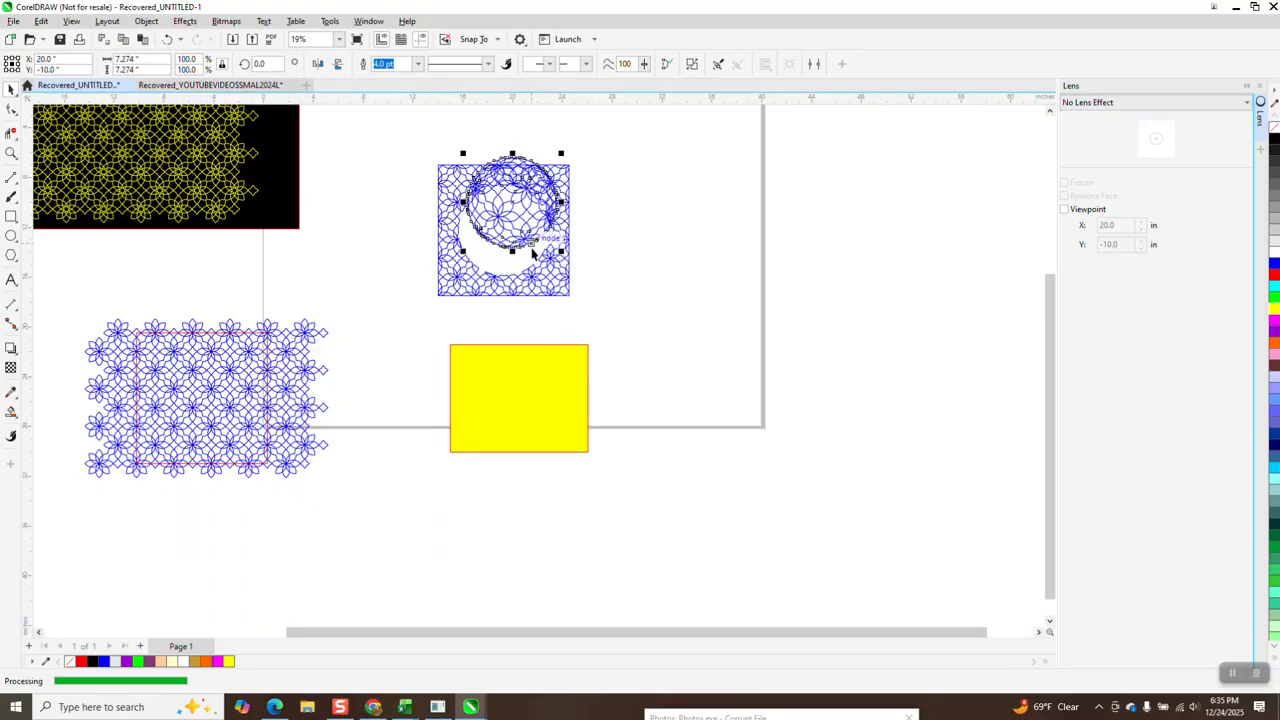
key("Down")
- Centre the cut-out square pattern on the sphere and delete the yellow rectangle
left_click(555, 187)
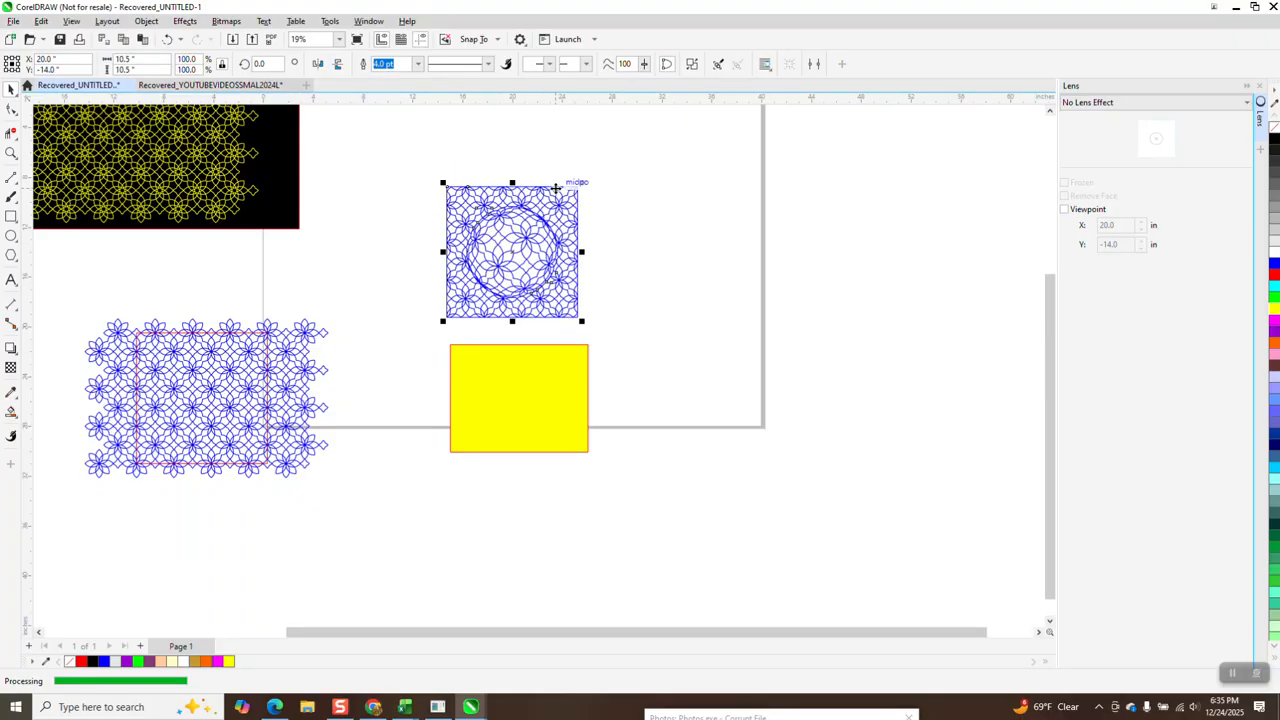
left_click(500, 358)
key("Delete")
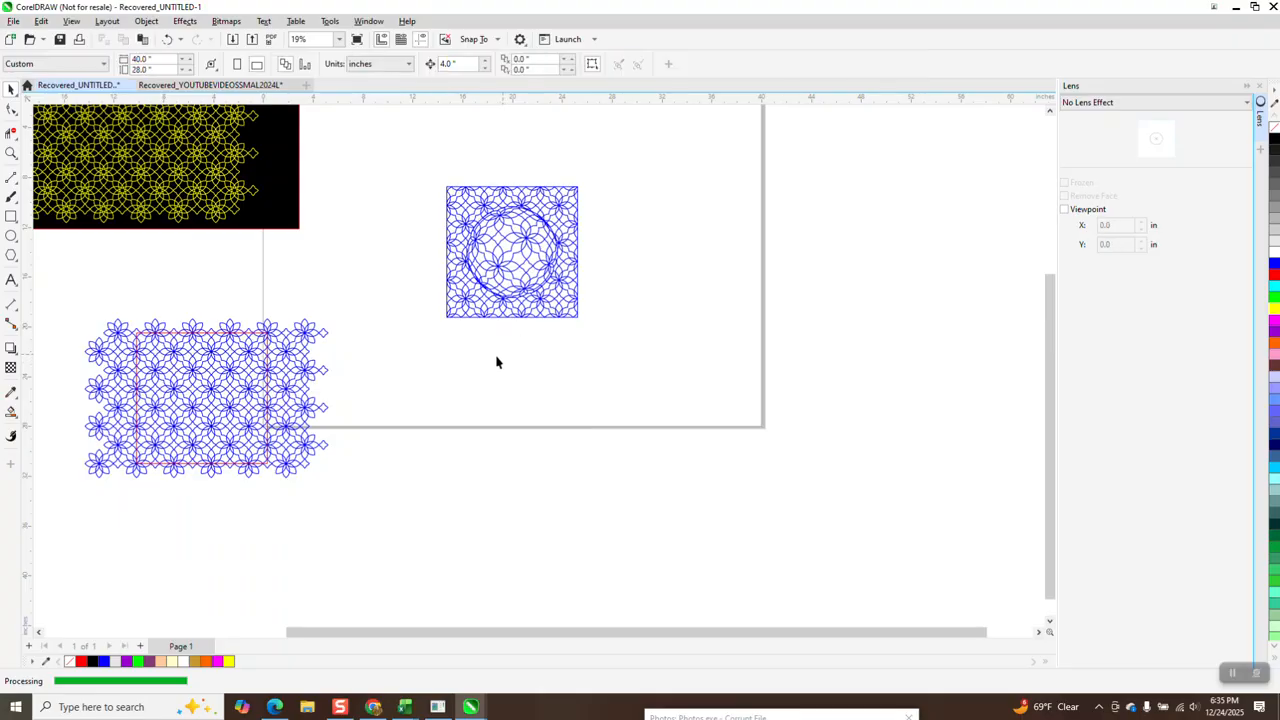
- Examine up close how the sphere's edge lines meet the surrounding square pattern
left_click(12, 154)
left_click_drag(430, 180, 581, 330)
scroll(570, 316, "down", 2)
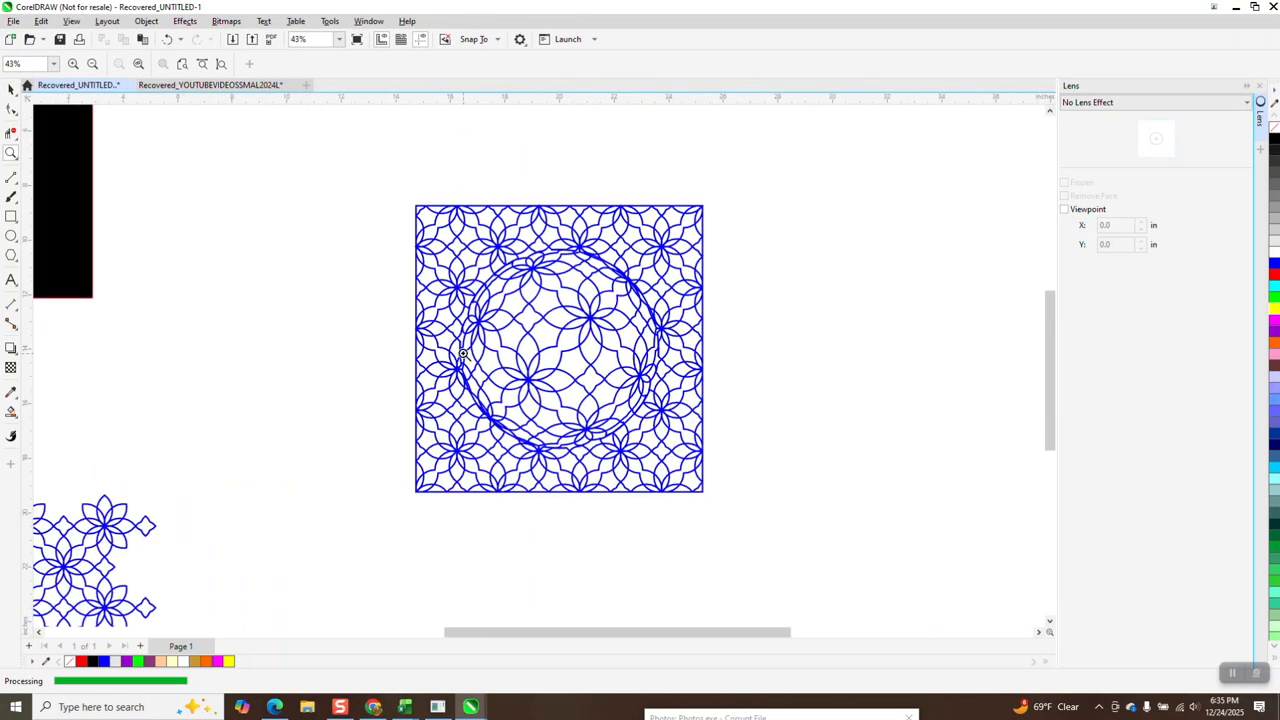
scroll(490, 412, "up", 3)
scroll(448, 322, "down", 2)
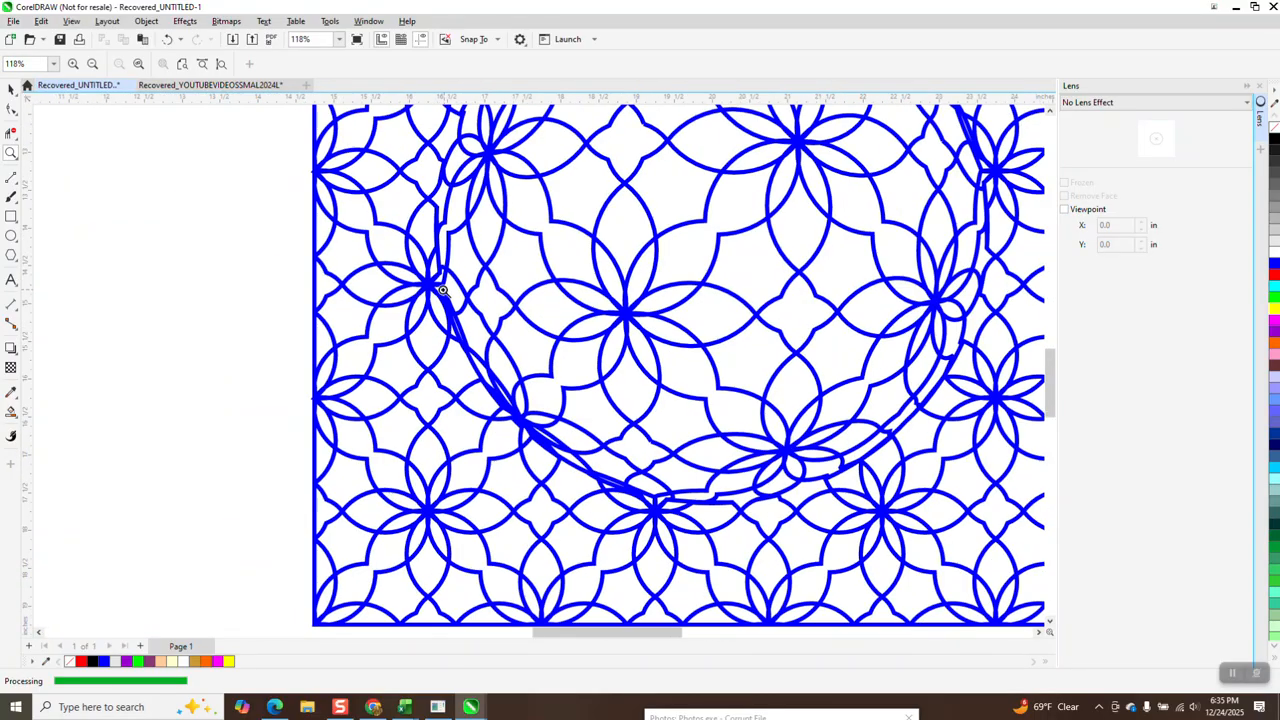
scroll(443, 289, "down", 7)
left_click(11, 88)
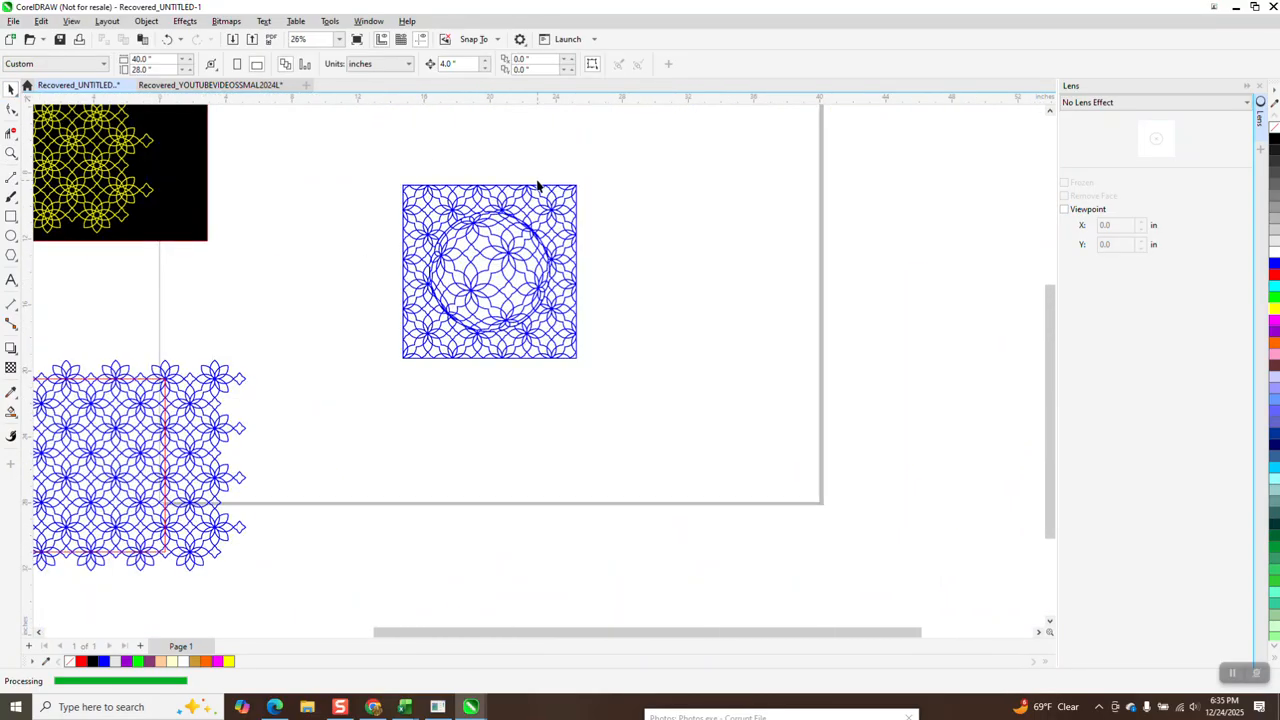
- Set the outlines of both the square pattern and the sphere to scale with object
left_click_drag(380, 160, 655, 415)
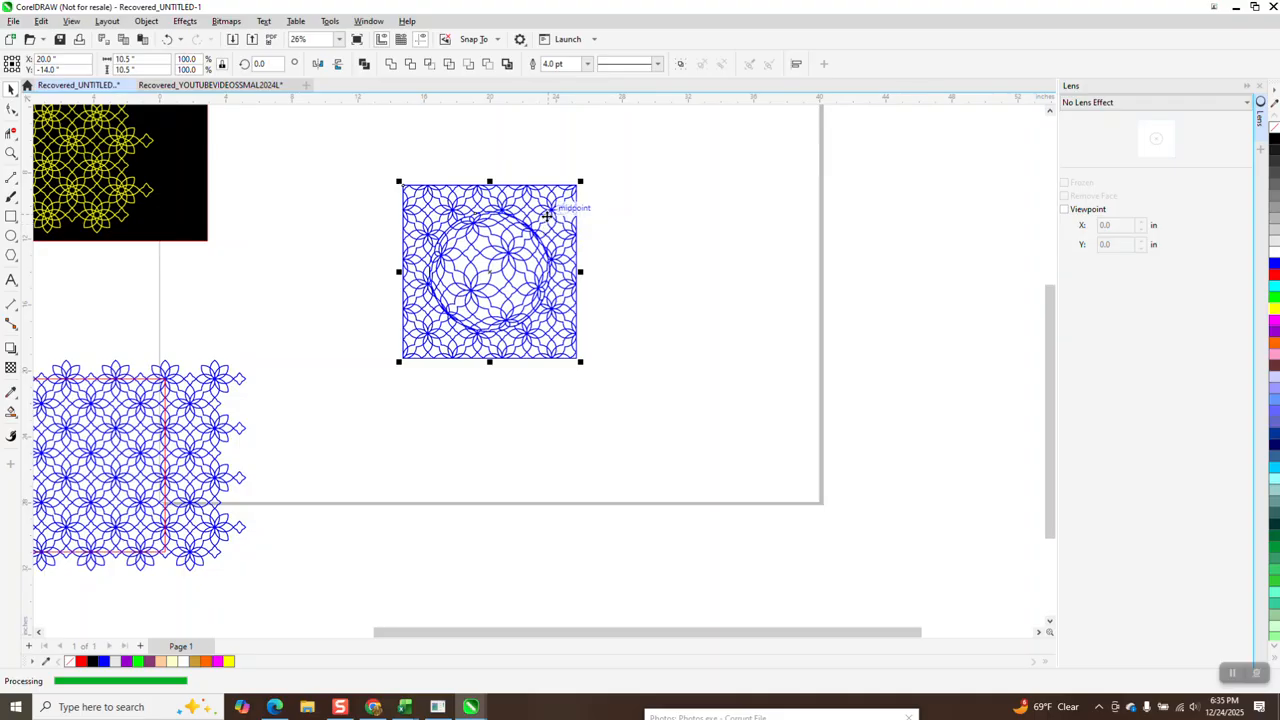
key("F12")
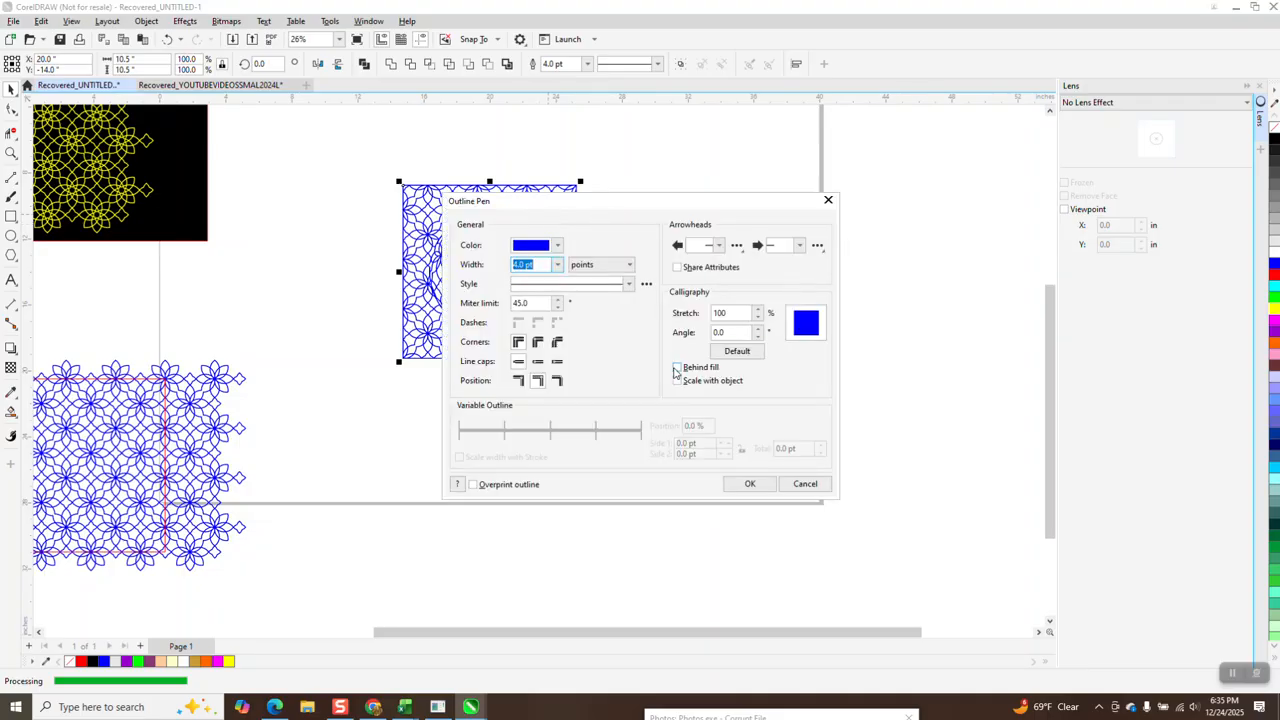
left_click(677, 381)
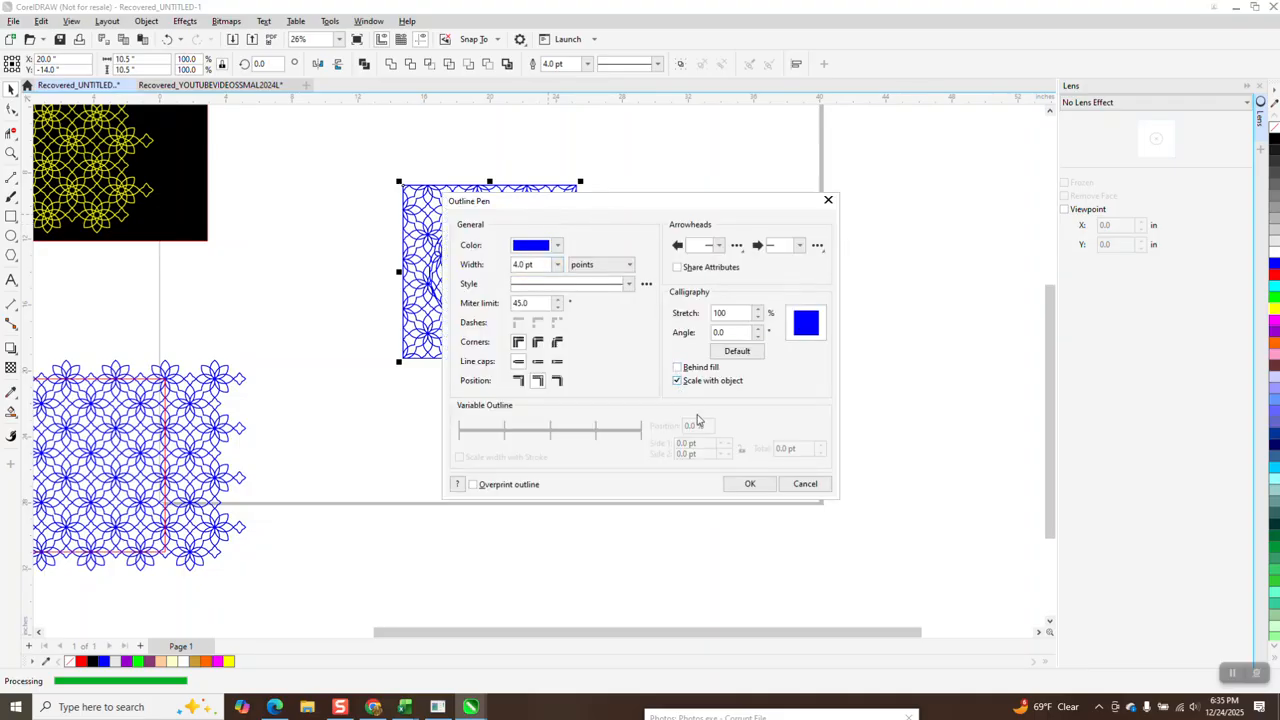
left_click(751, 484)
left_click(614, 252)
left_click_drag(521, 266, 624, 298)
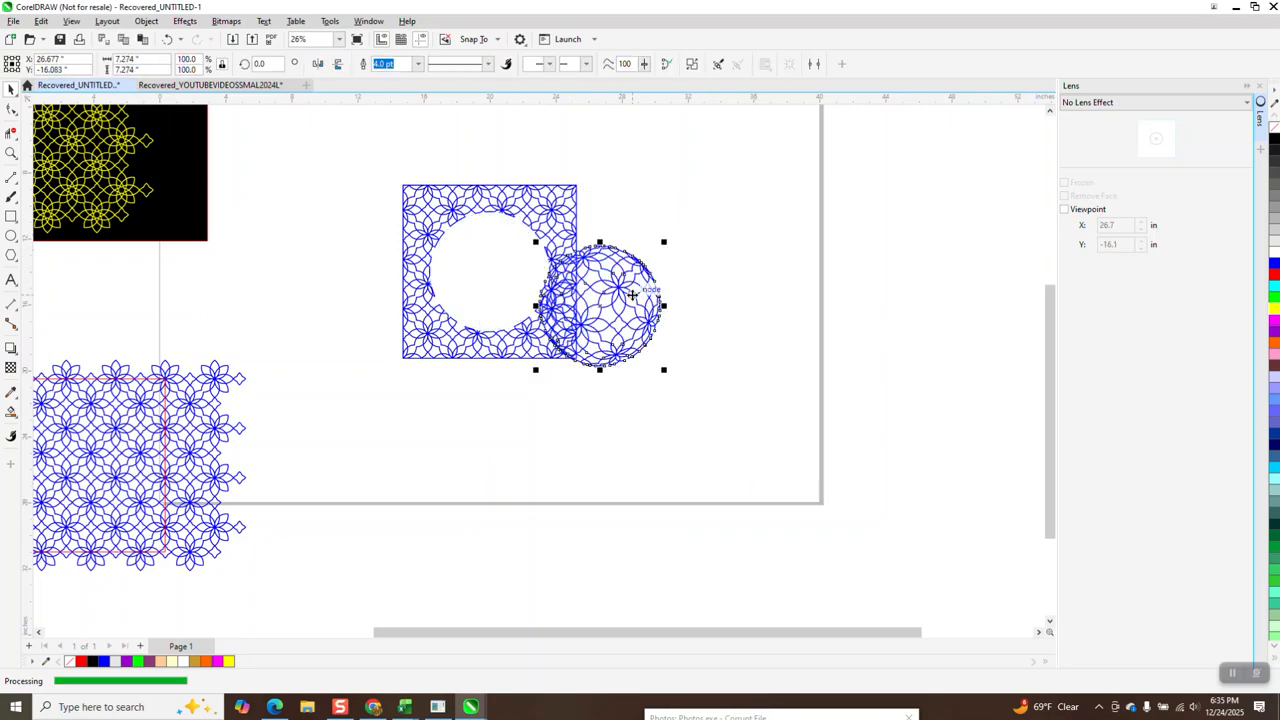
left_click(167, 39)
- Group the square pattern with the sphere and resize the group proportionally to 4 inches wide
left_click_drag(358, 140, 643, 388)
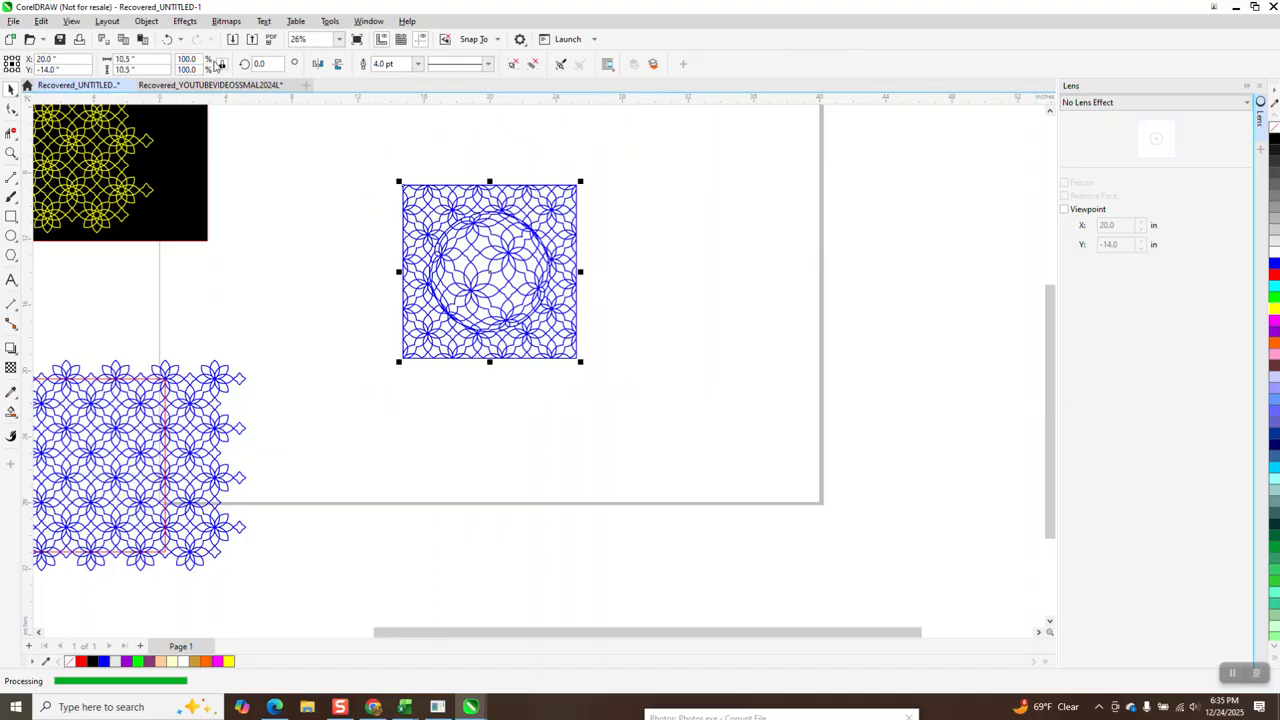
left_click(148, 58)
type("4")
key("Return")
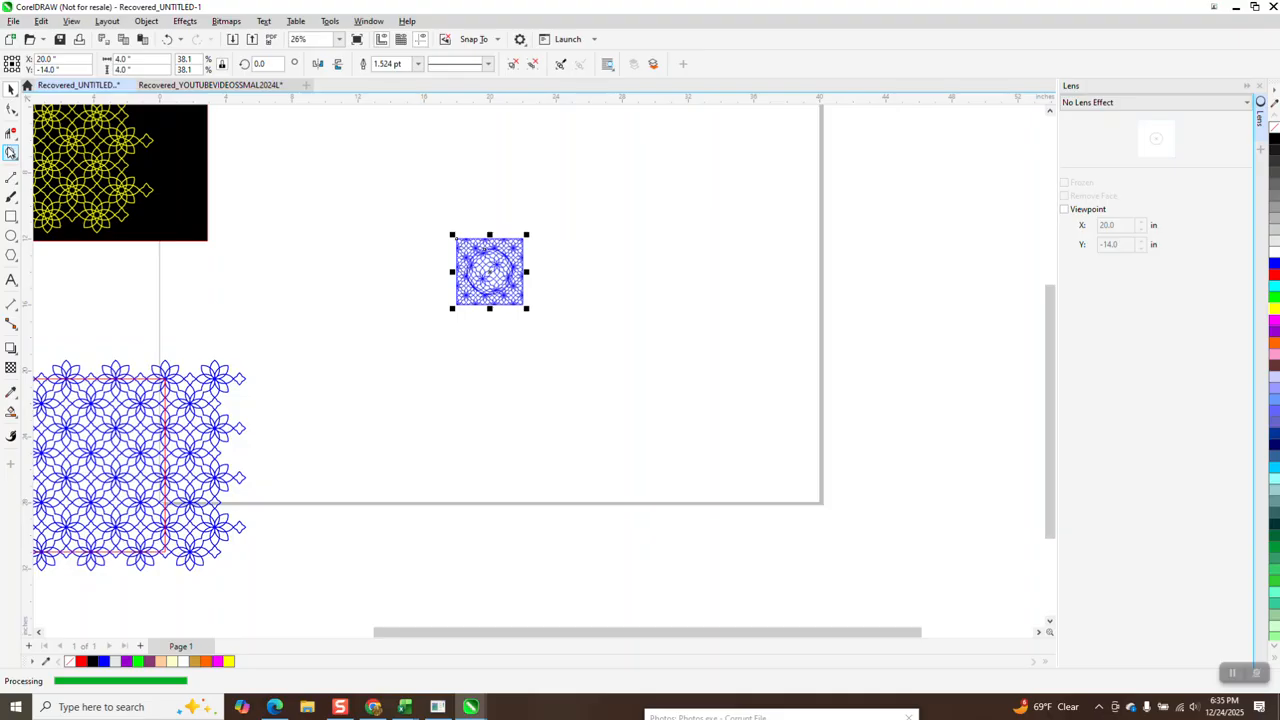
- Duplicate the grouped tile four times to the right, edge to edge, to form a row of five
left_click(10, 152)
left_click_drag(403, 217, 531, 305)
left_click(11, 88)
scroll(300, 150, "down", 2)
left_click(360, 145)
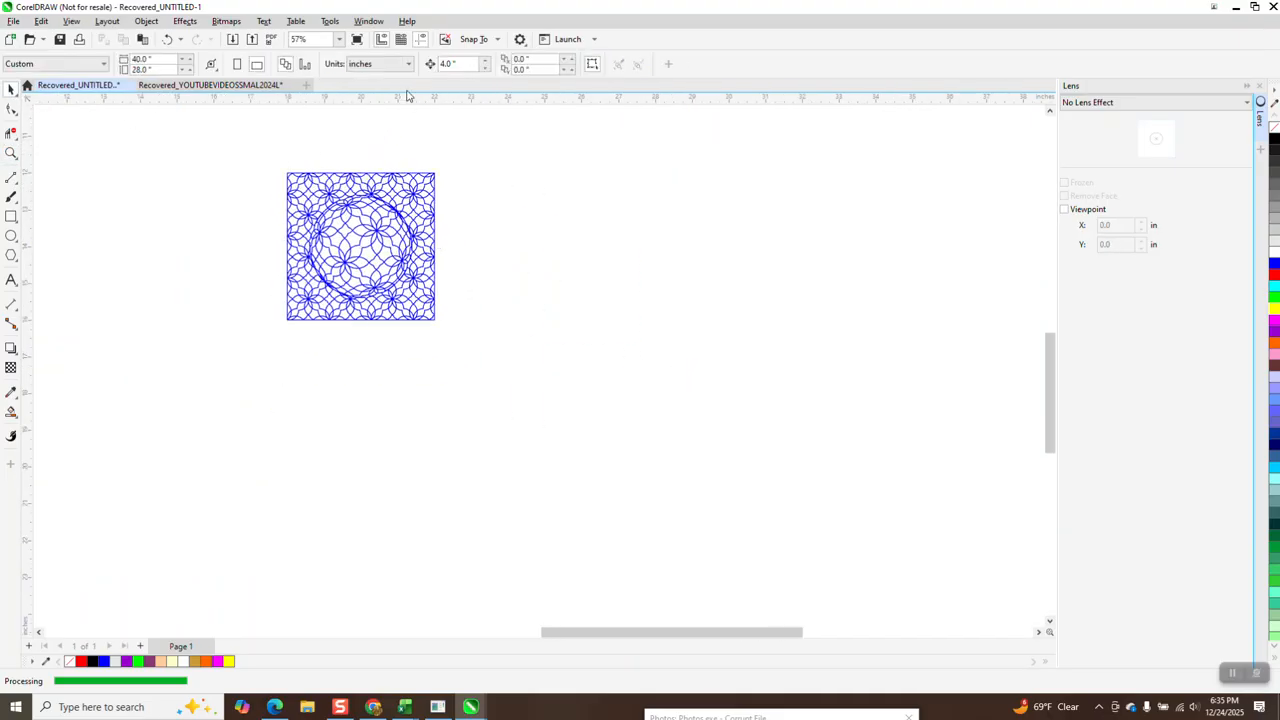
left_click_drag(244, 143, 523, 366)
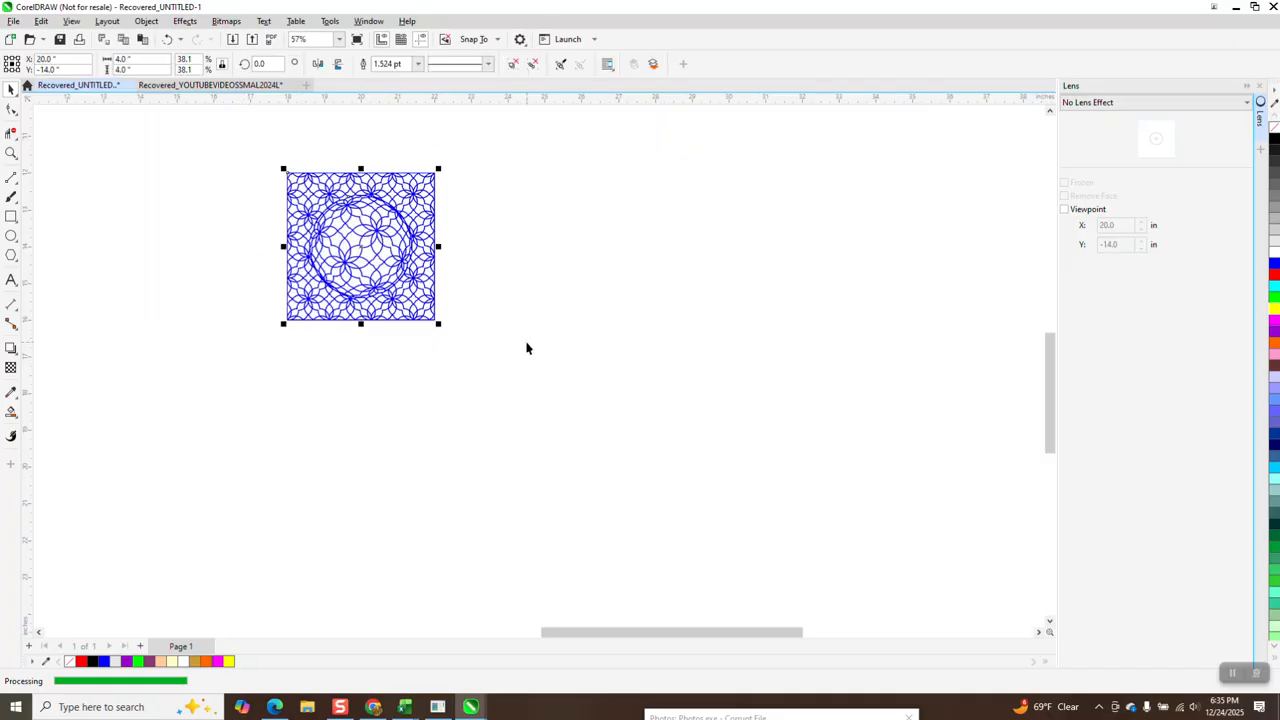
key("ctrl+d")
key("ctrl+d")
key("ctrl+d")
key("ctrl+d")
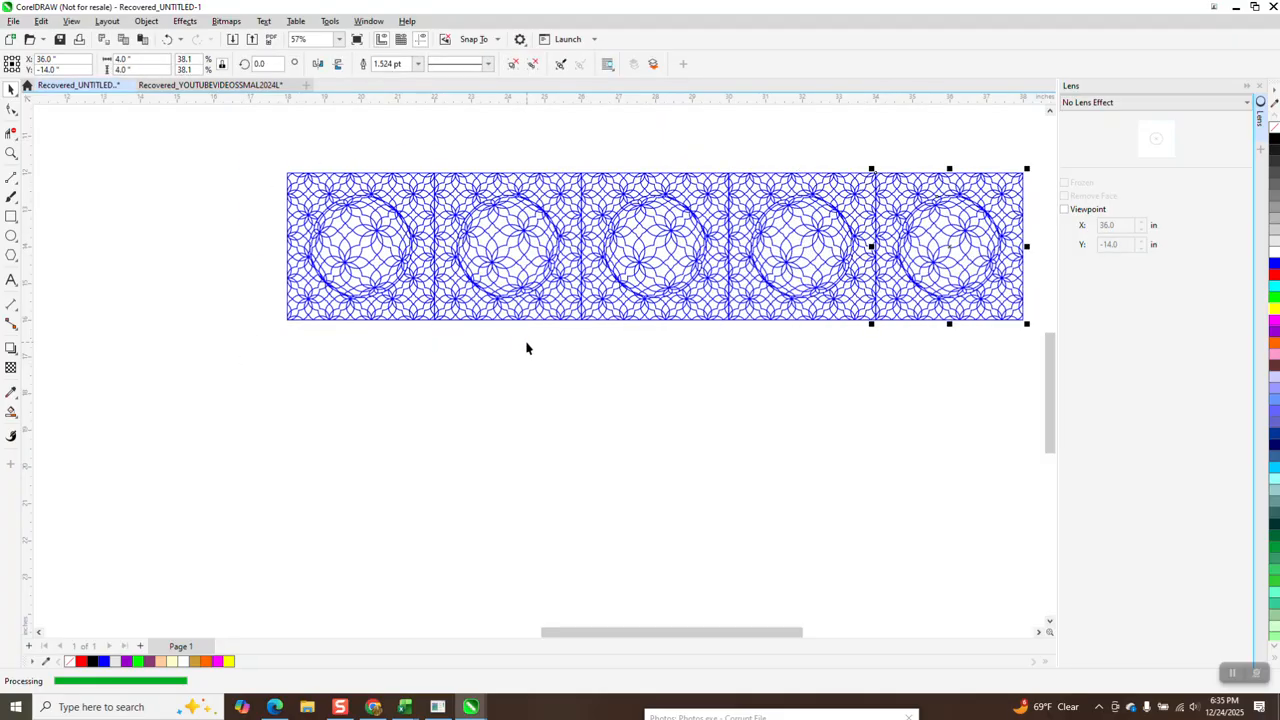
- Duplicate the row four times downward into a five-by-five grid and make all of the grid's lines yellow
scroll(364, 240, "down", 2)
left_click_drag(298, 179, 717, 354)
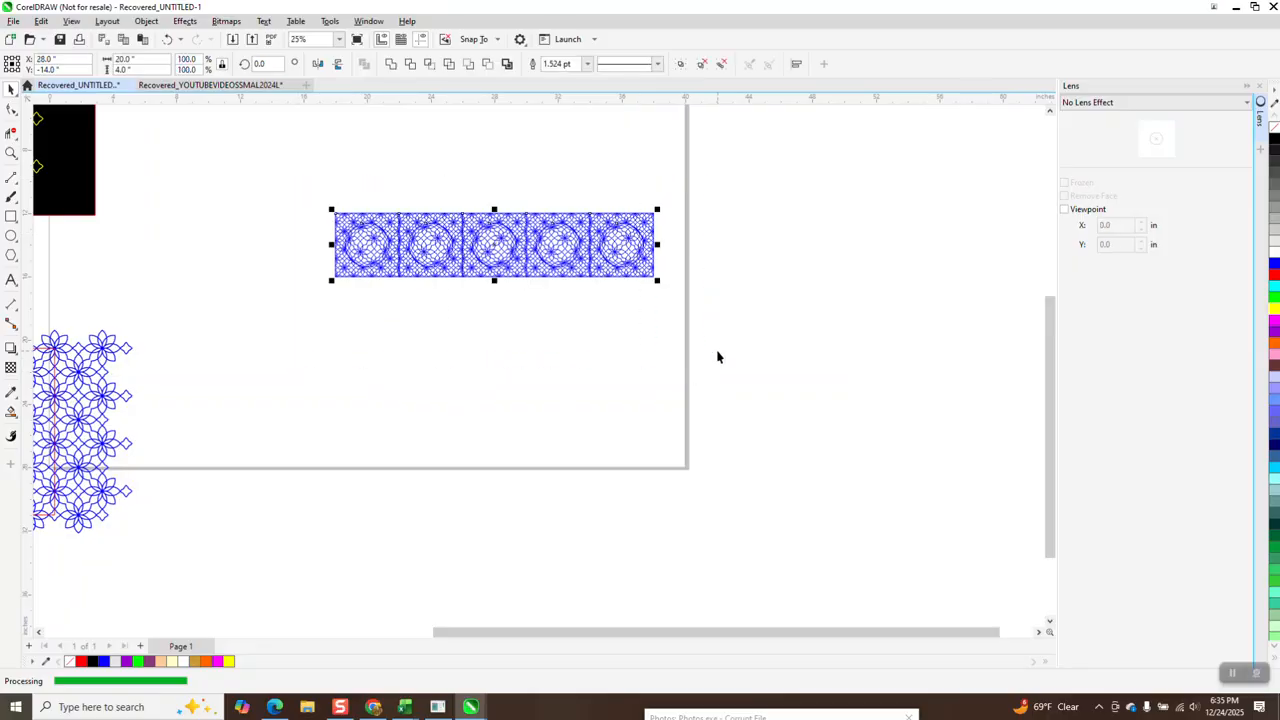
key("ctrl+d")
key("ctrl+d")
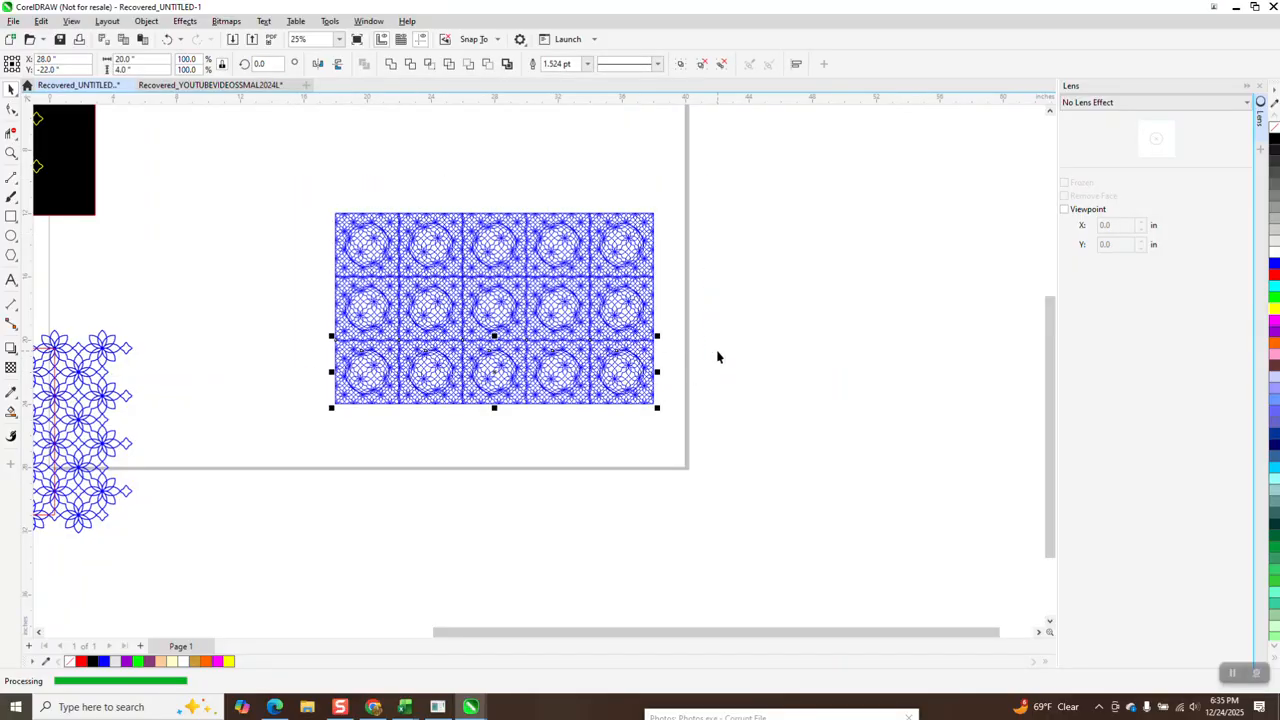
key("ctrl+d")
key("ctrl+d")
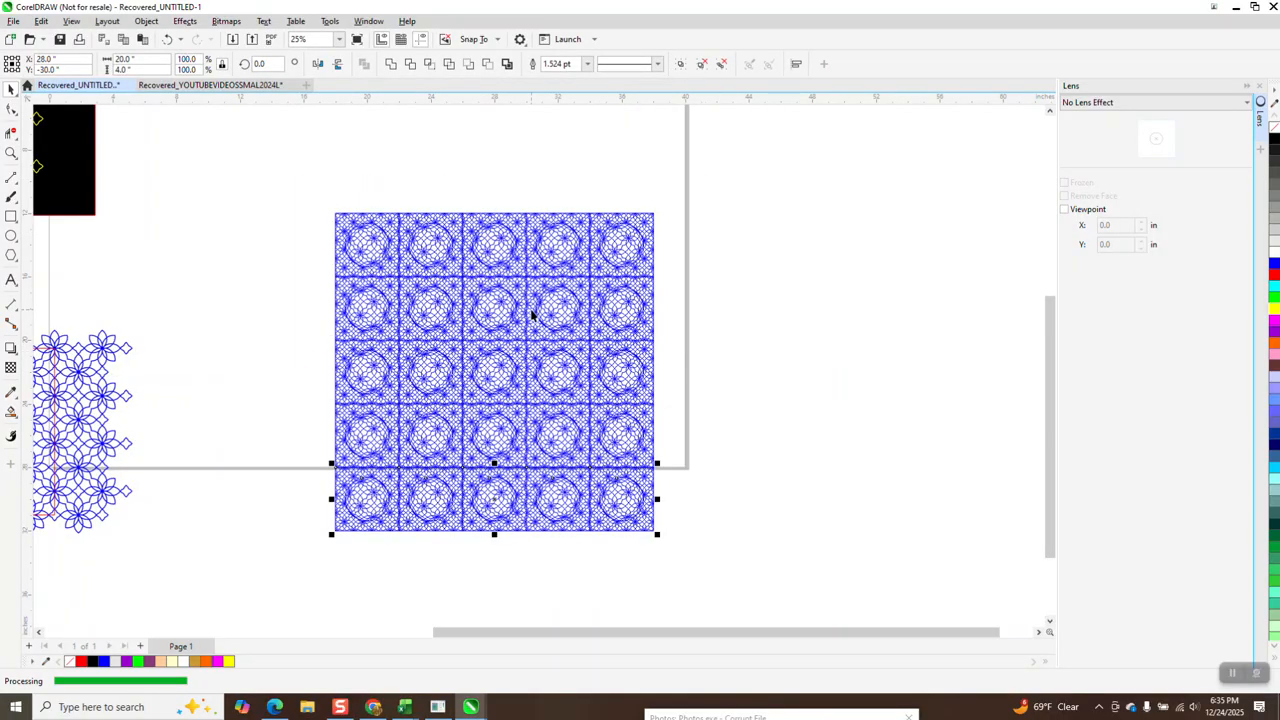
left_click_drag(309, 186, 735, 570)
left_click(1275, 309)
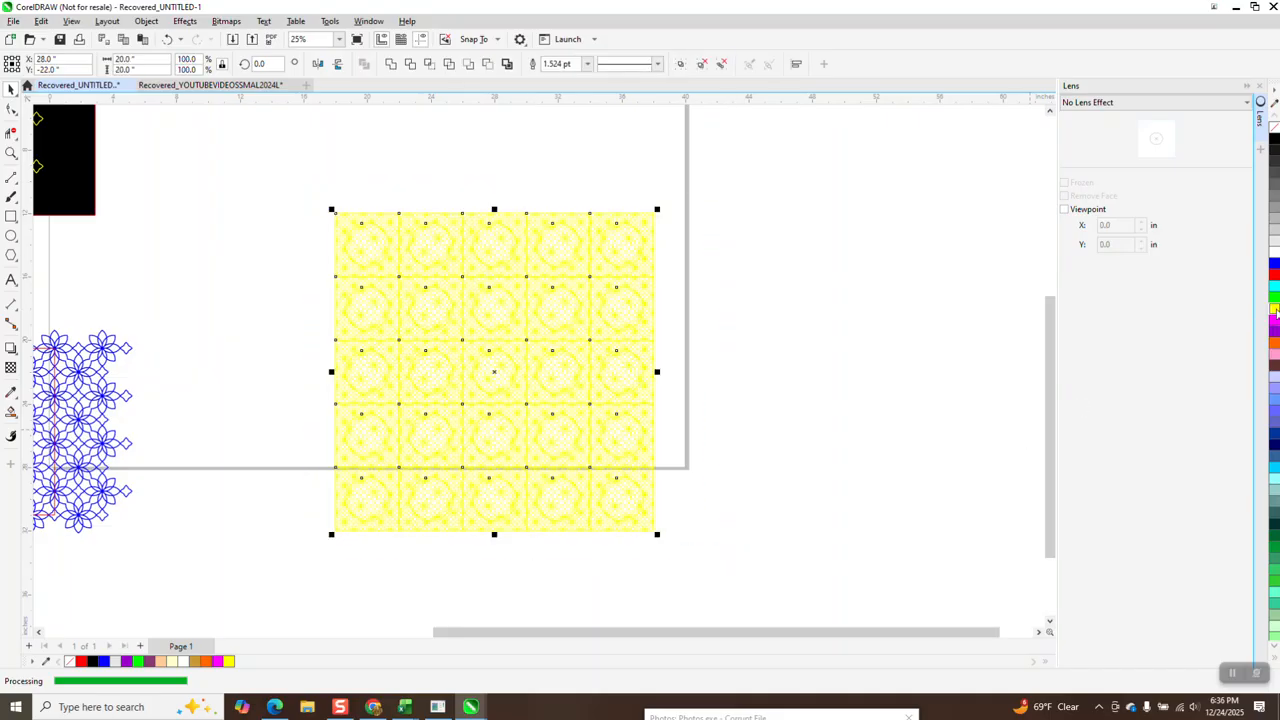
- Draw a rectangle about 24.5 by 23.5 inches around the yellow grid and fill it with black
left_click(10, 218)
left_click_drag(298, 191, 695, 570)
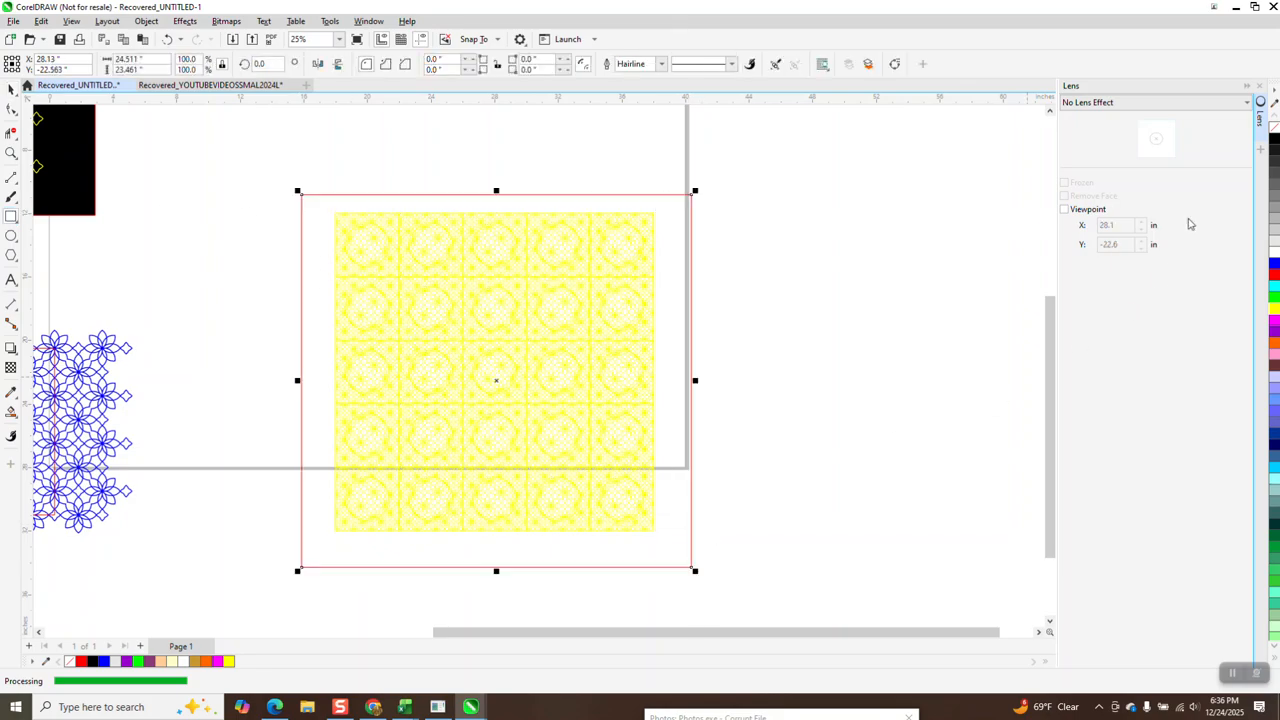
left_click(1274, 145)
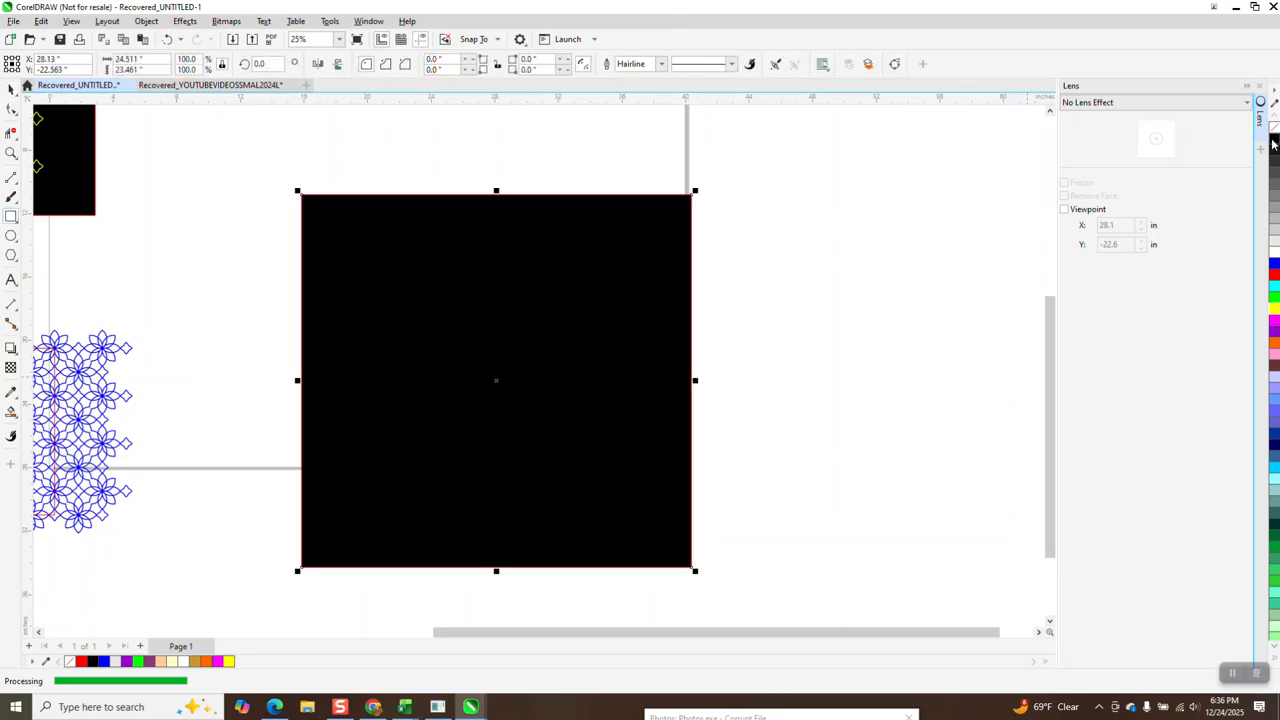
- Send the black rectangle to the back of the page, behind the yellow tile grid
left_click(150, 23)
mouse_move(271, 232)
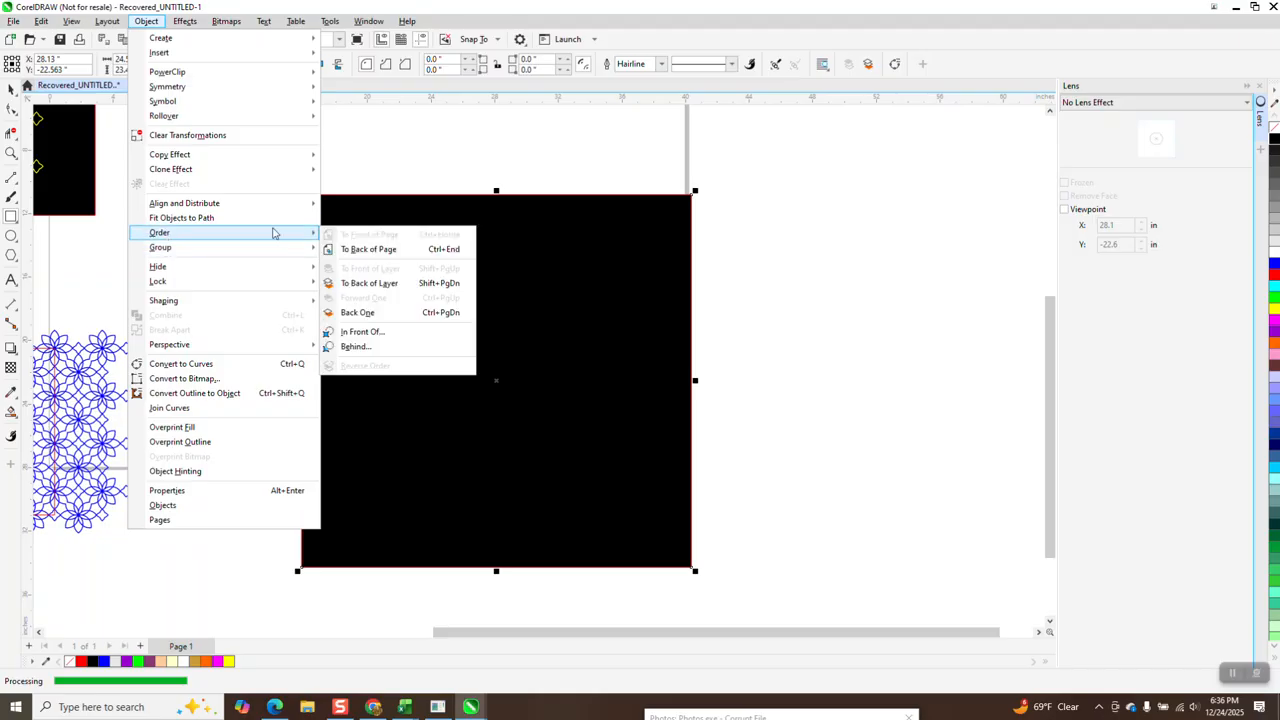
left_click(331, 254)
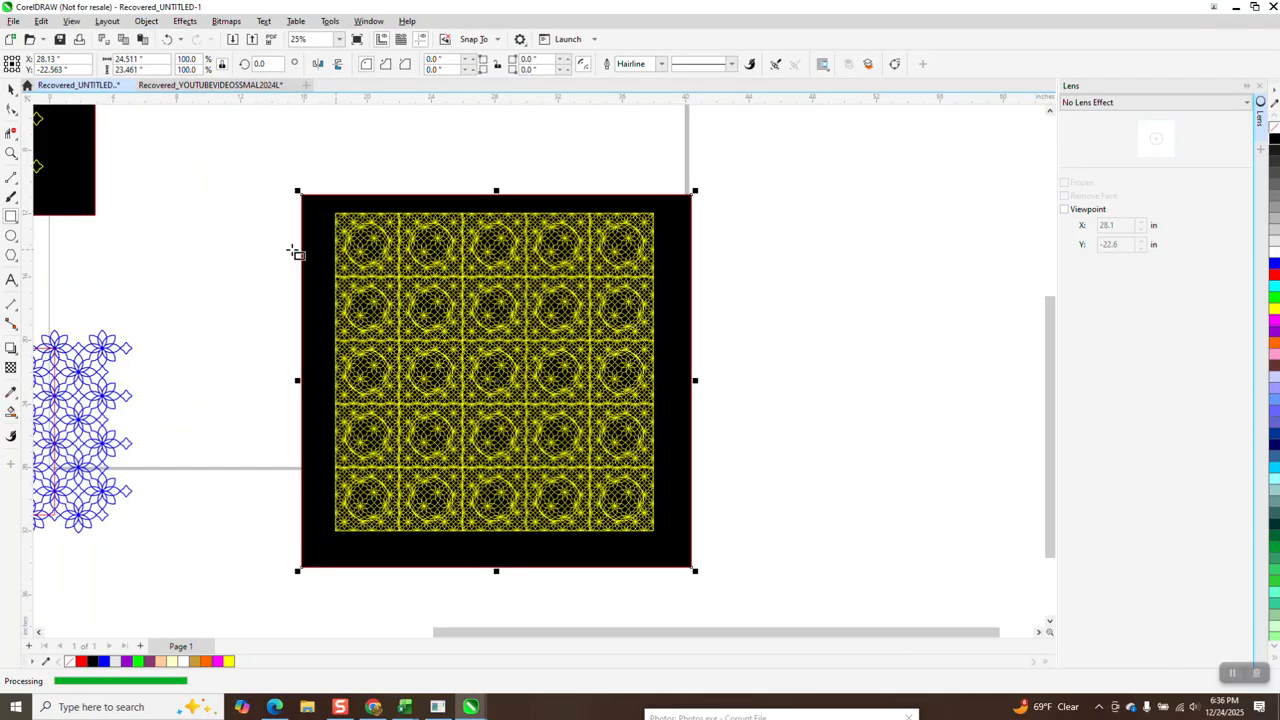
- Examine the yellow sphere tiles on the black background, both up close and as a whole repeating grid
left_click(10, 153)
left_click_drag(343, 206, 436, 297)
scroll(420, 280, "down", 2)
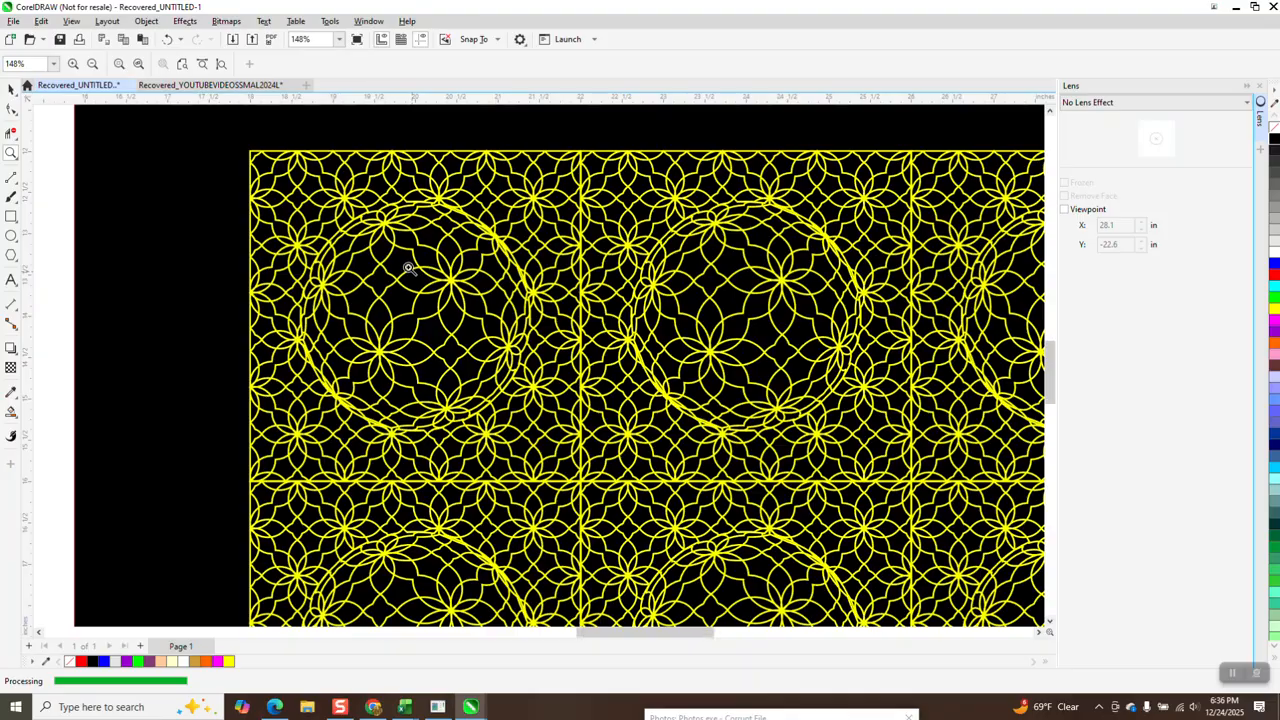
scroll(407, 265, "down", 1)
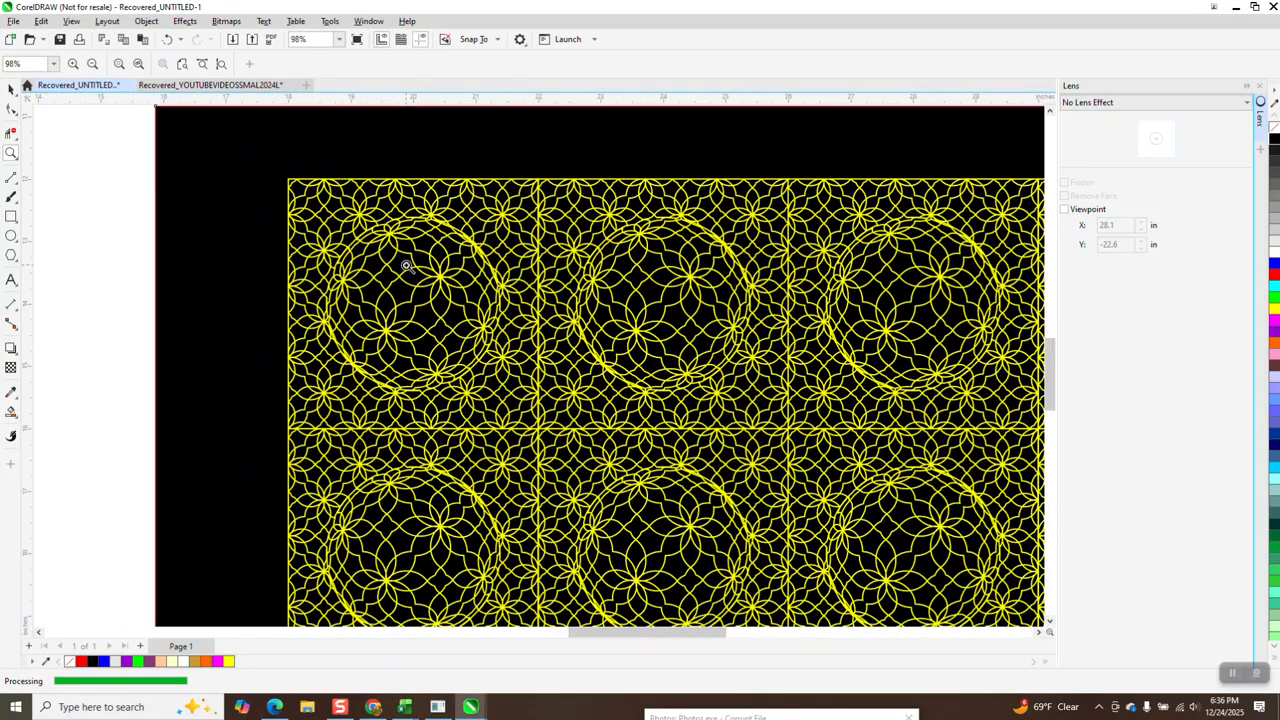
scroll(407, 265, "down", 4)
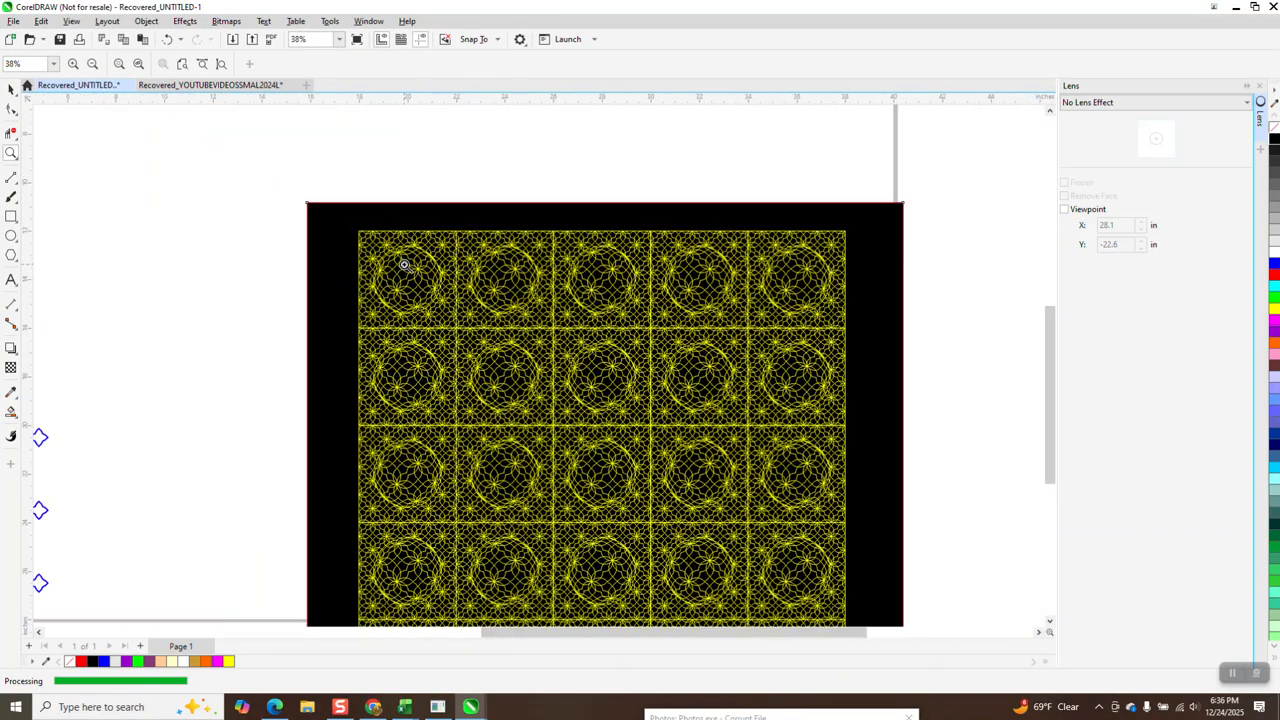
scroll(404, 264, "down", 1)
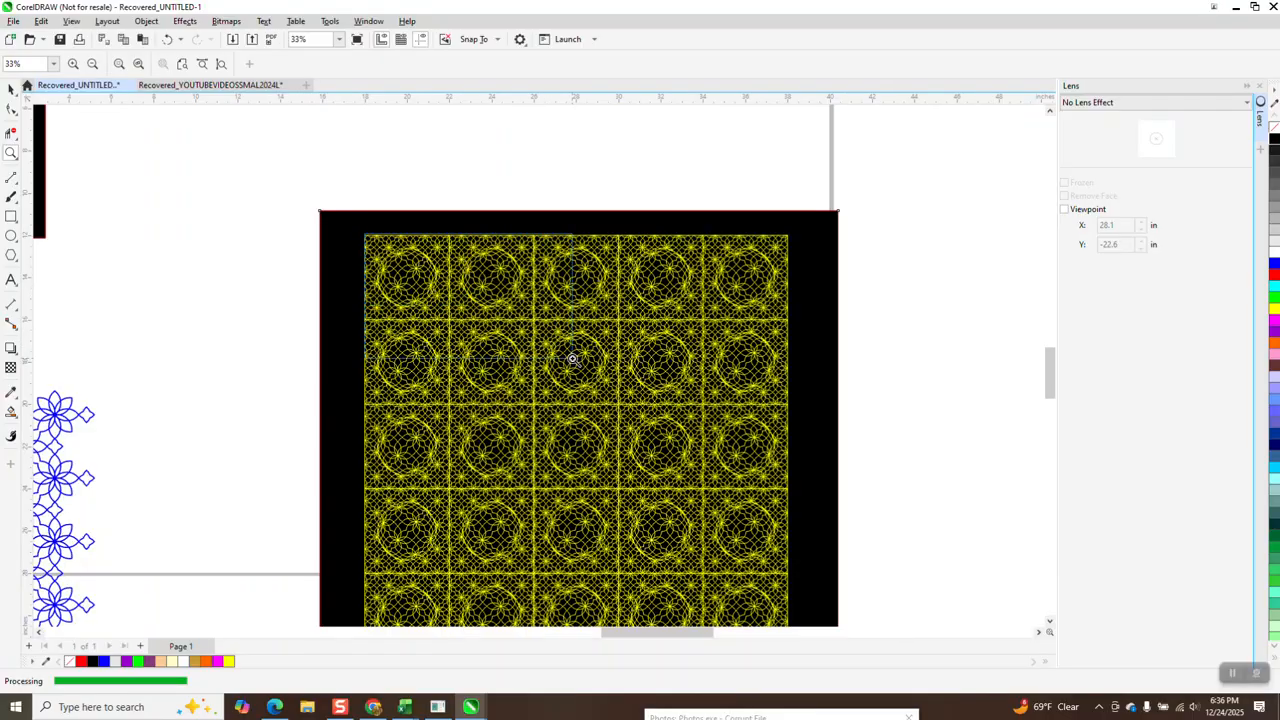
scroll(572, 358, "up", 6)
scroll(571, 351, "down", 5)
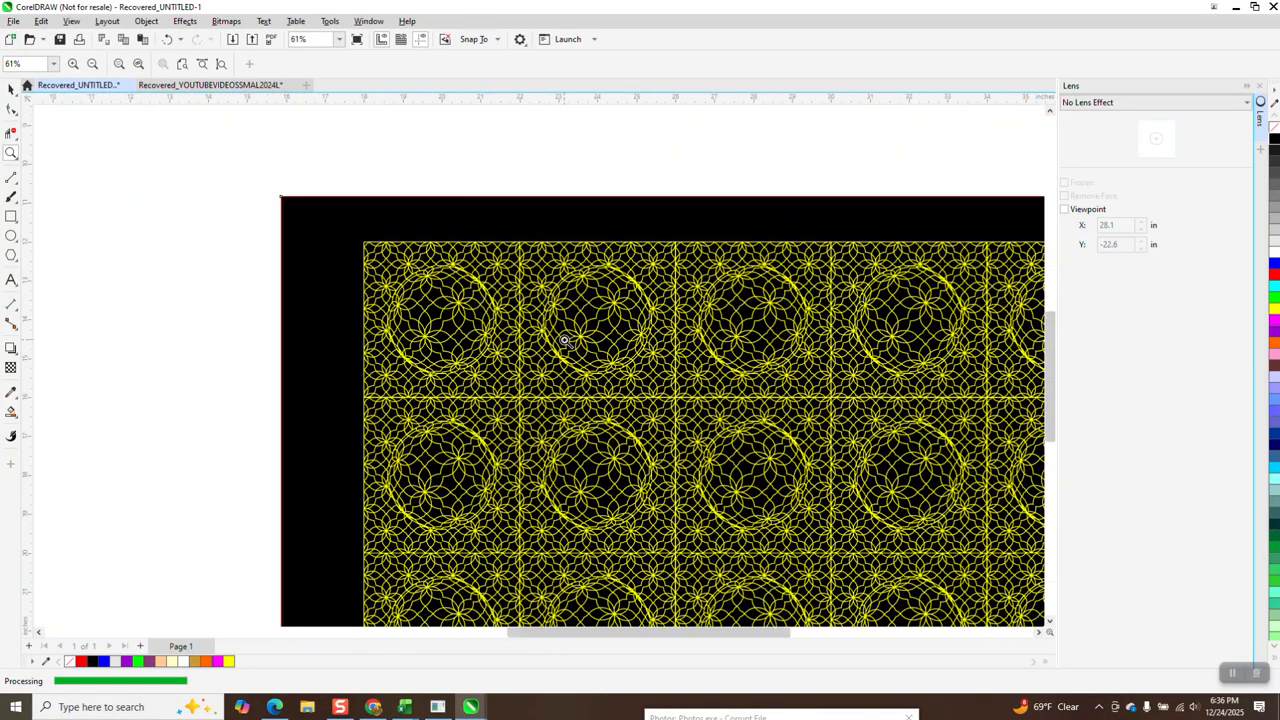